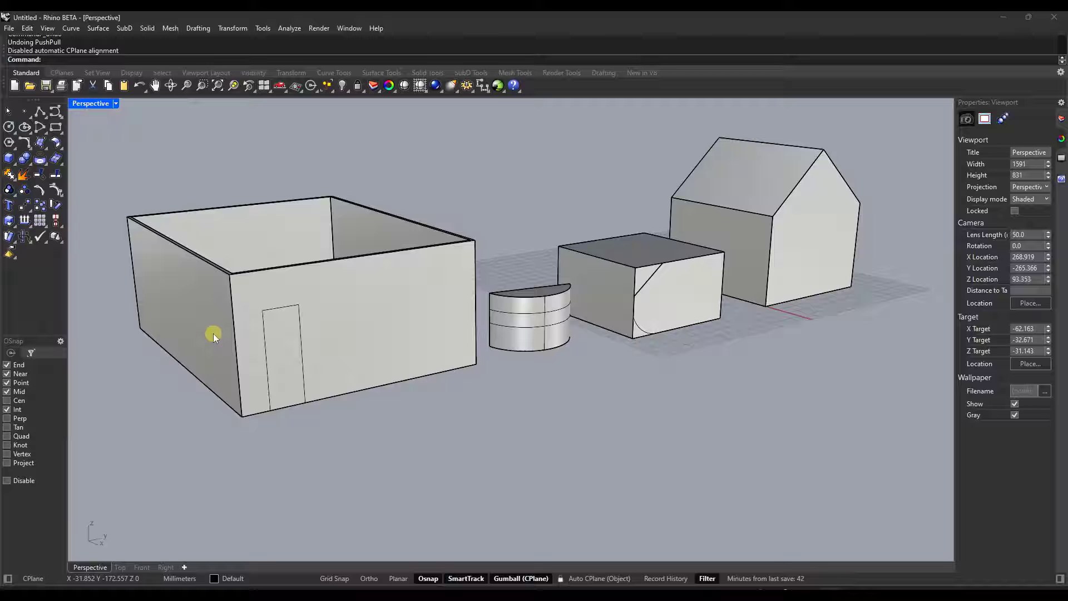
# Step: PushPull the triangular corner face to the edge midpoint, cutting a sloped notch into the box
pyautogui.scroll(5, 882, 259)
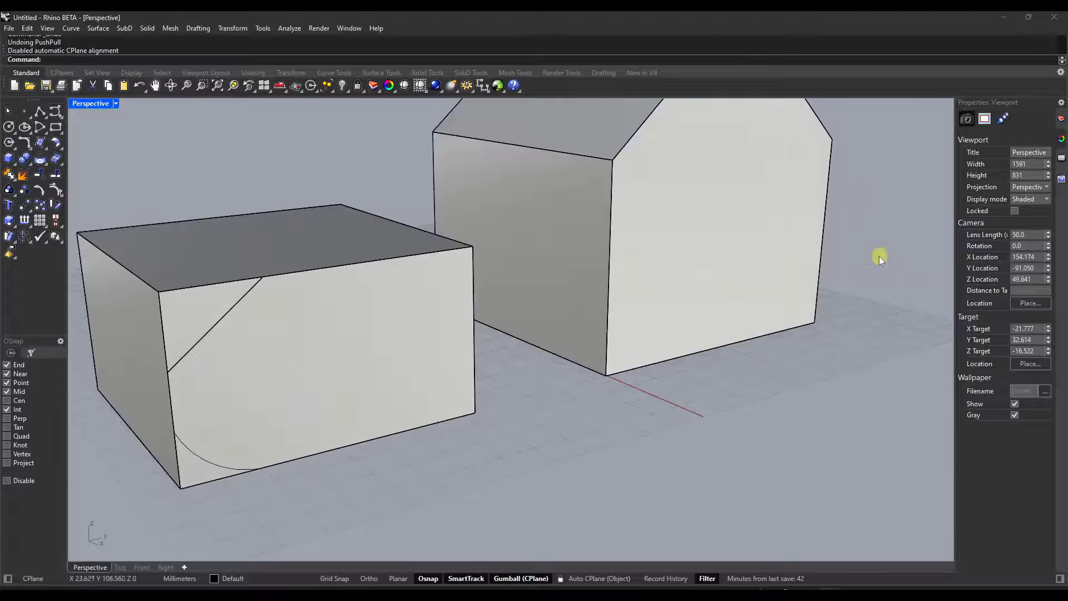
pyautogui.scroll(-2, 780, 256)
pyautogui.scroll(4, 547, 329)
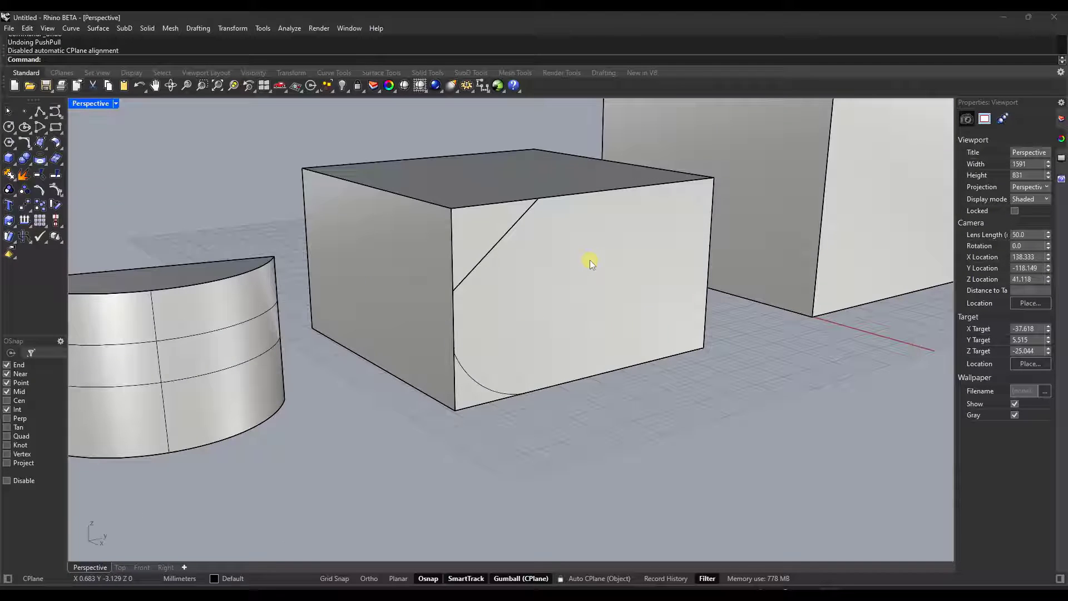
pyautogui.moveTo(590, 259); pyautogui.dragTo(586, 260, button='right')
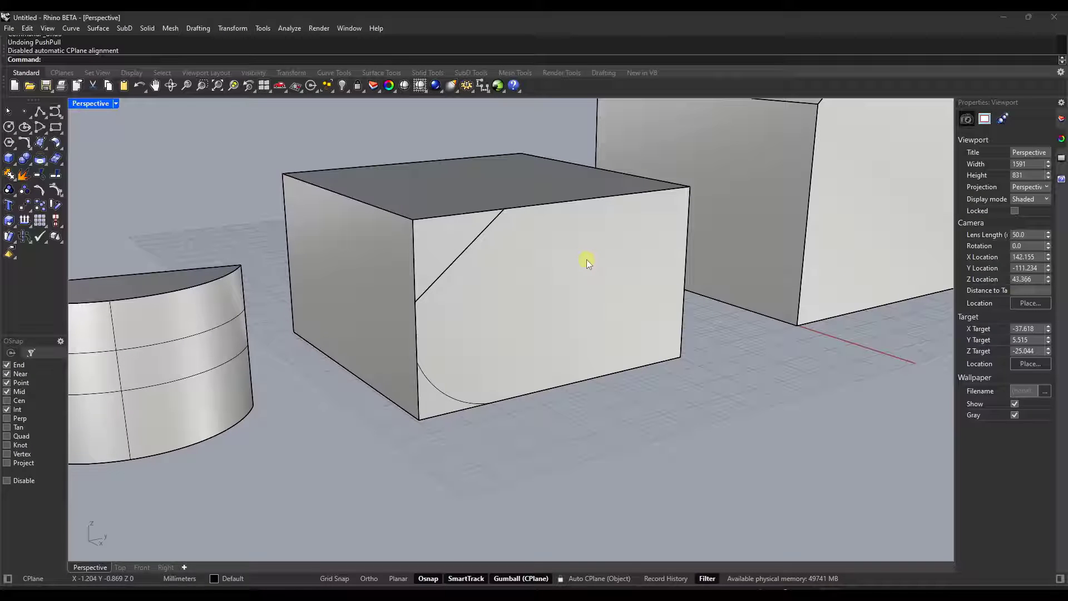
pyautogui.write('PushPull')
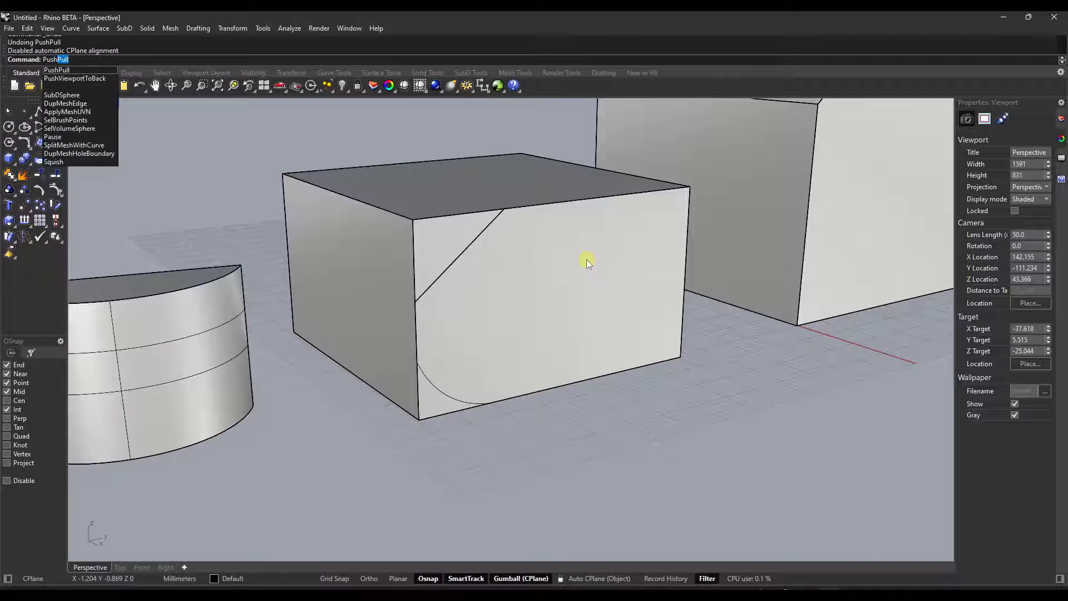
pyautogui.press('Return')
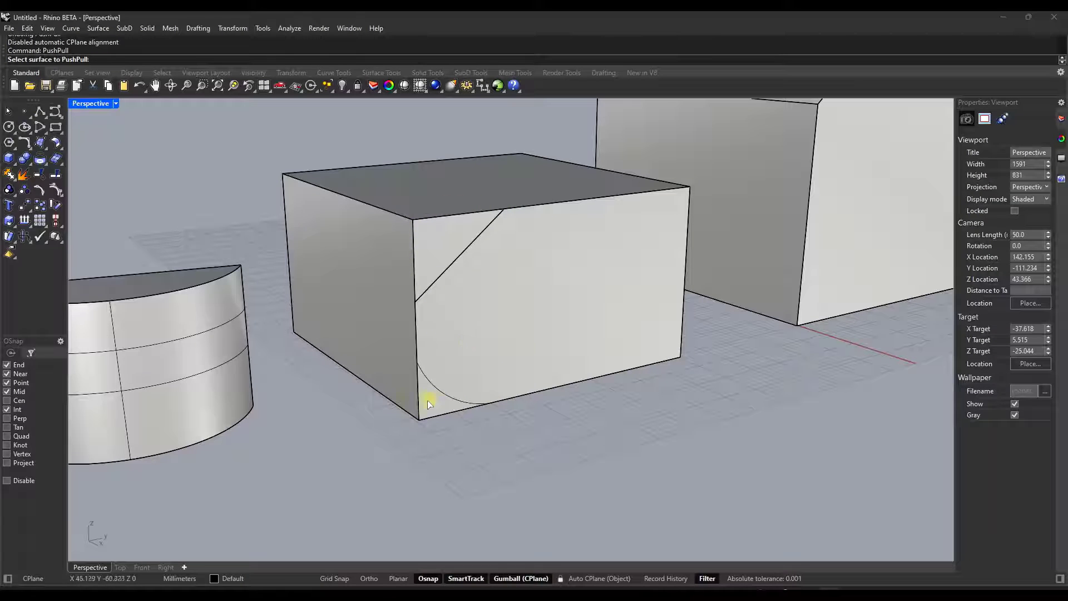
pyautogui.click(439, 246)
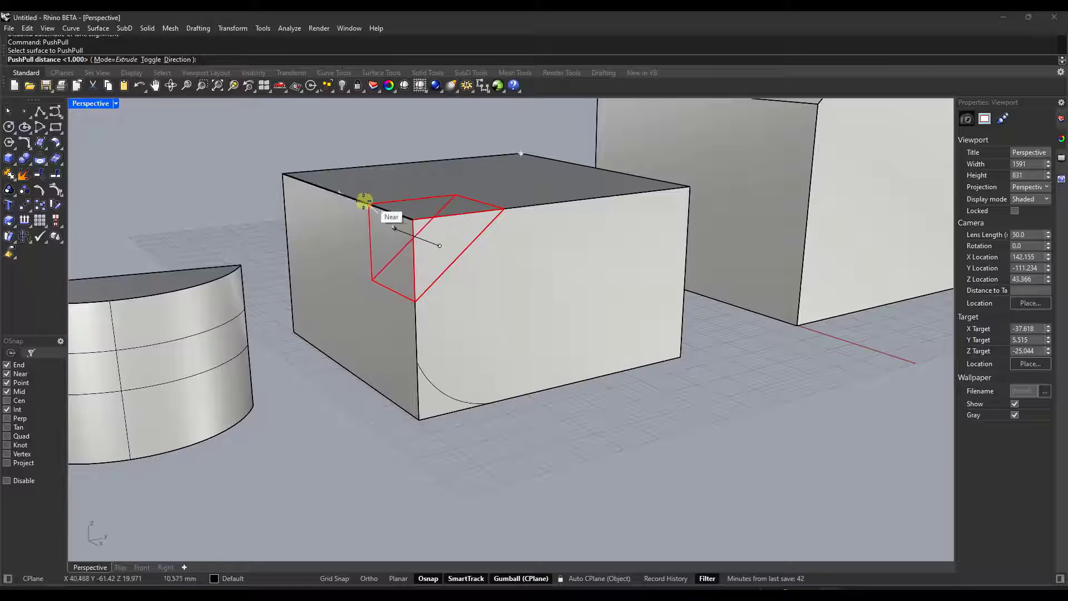
pyautogui.click(339, 193)
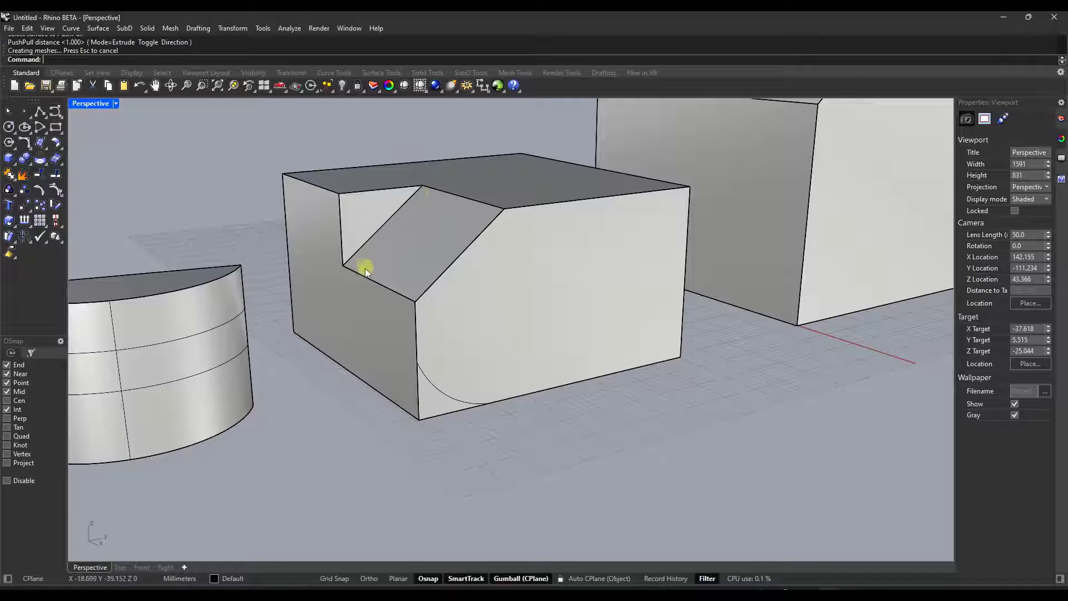
# Step: PushPull the slanted notch face deeper into the box, forming a V-shaped groove
pyautogui.write('pushpull')
pyautogui.press('Return')
pyautogui.click(420, 271)
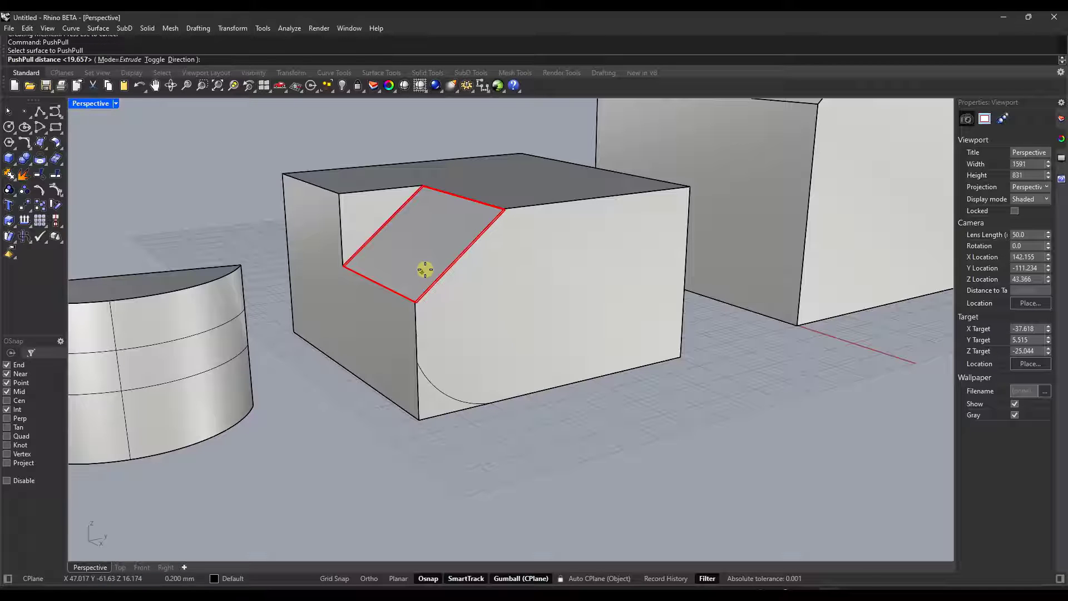
pyautogui.click(463, 297)
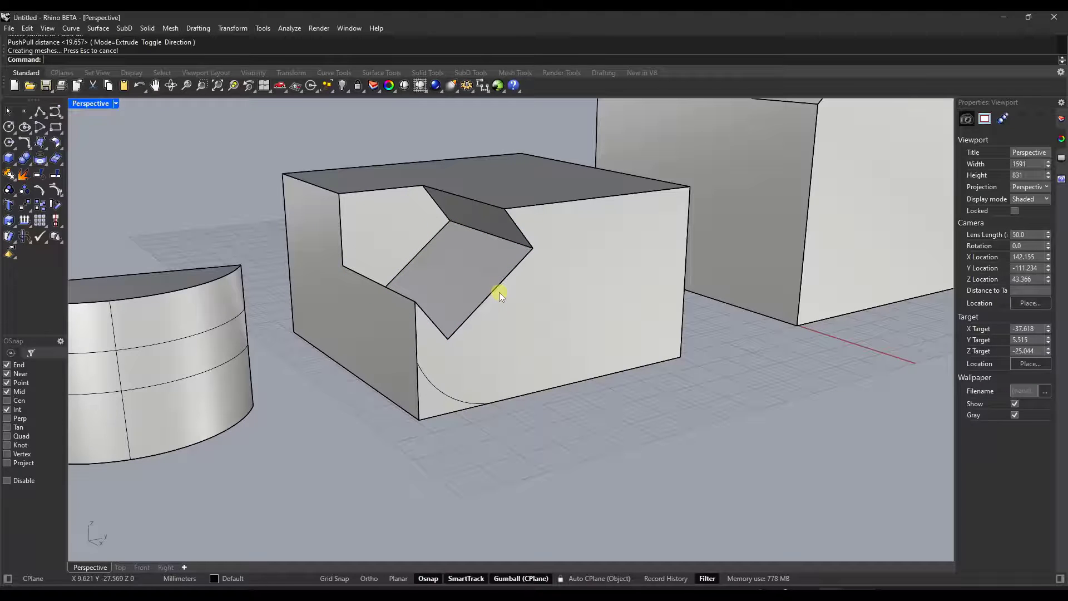
# Step: Move the rounded corner curve along the x axis, then undo the move
pyautogui.click(442, 390)
pyautogui.moveTo(472, 396); pyautogui.dragTo(531, 420)
pyautogui.hotkey('ctrl', 'z')
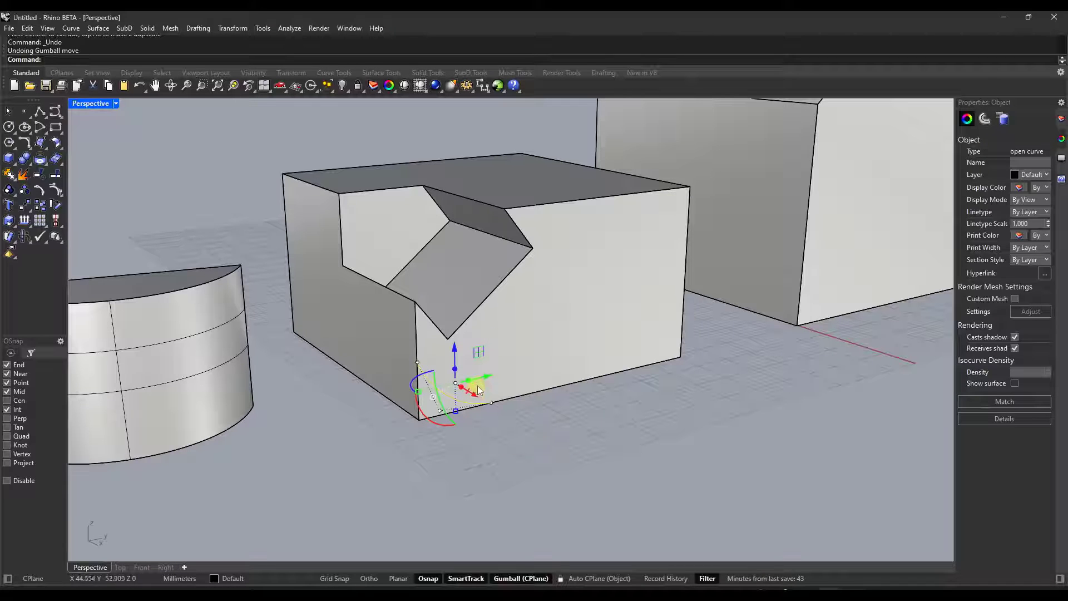
# Step: Select and deselect the whole box, then its front face, leaving the model unchanged
pyautogui.click(526, 350)
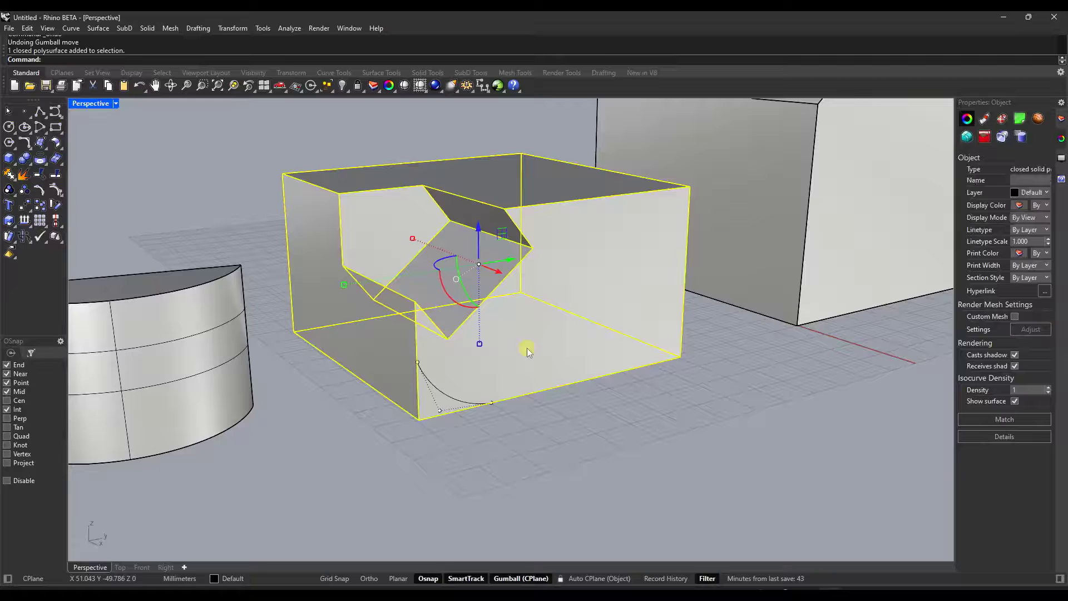
pyautogui.click(704, 335)
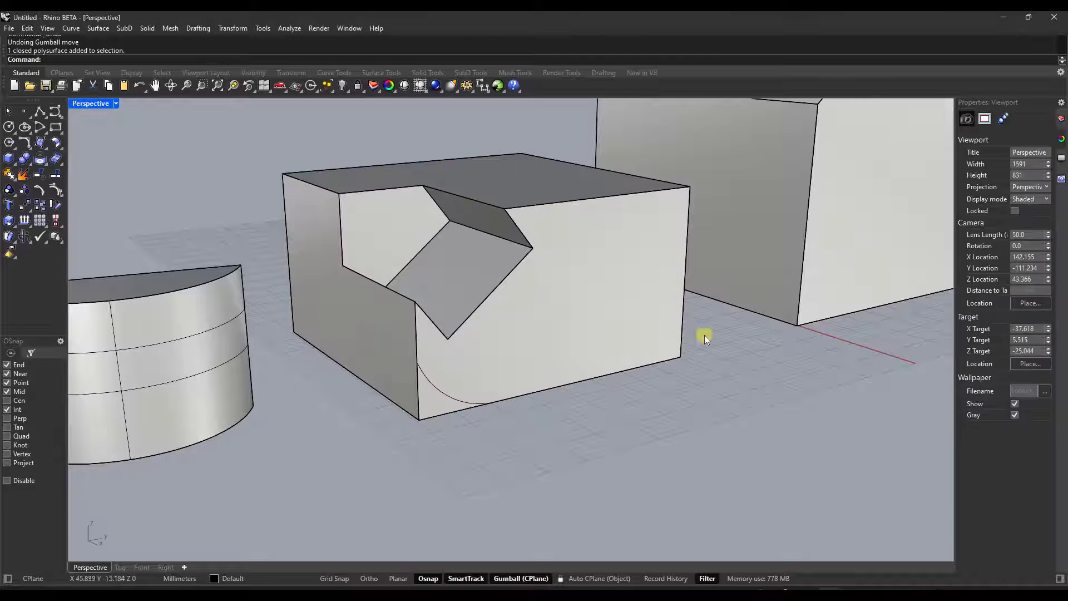
pyautogui.keyDown('ctrl'); pyautogui.keyDown('shift'); pyautogui.click(615, 306); pyautogui.keyUp('shift'); pyautogui.keyUp('ctrl')
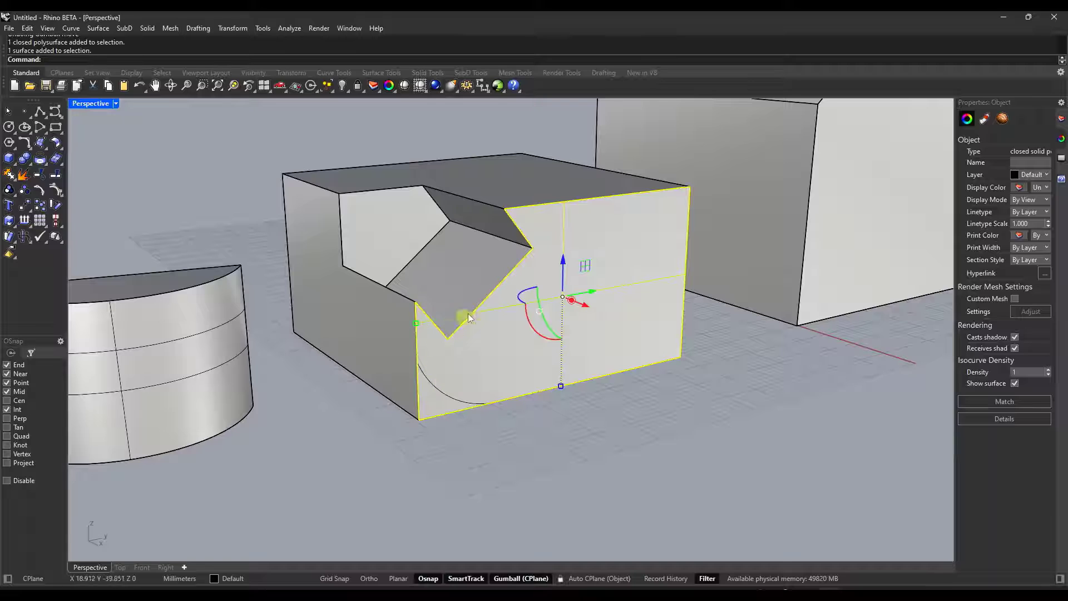
pyautogui.click(685, 451)
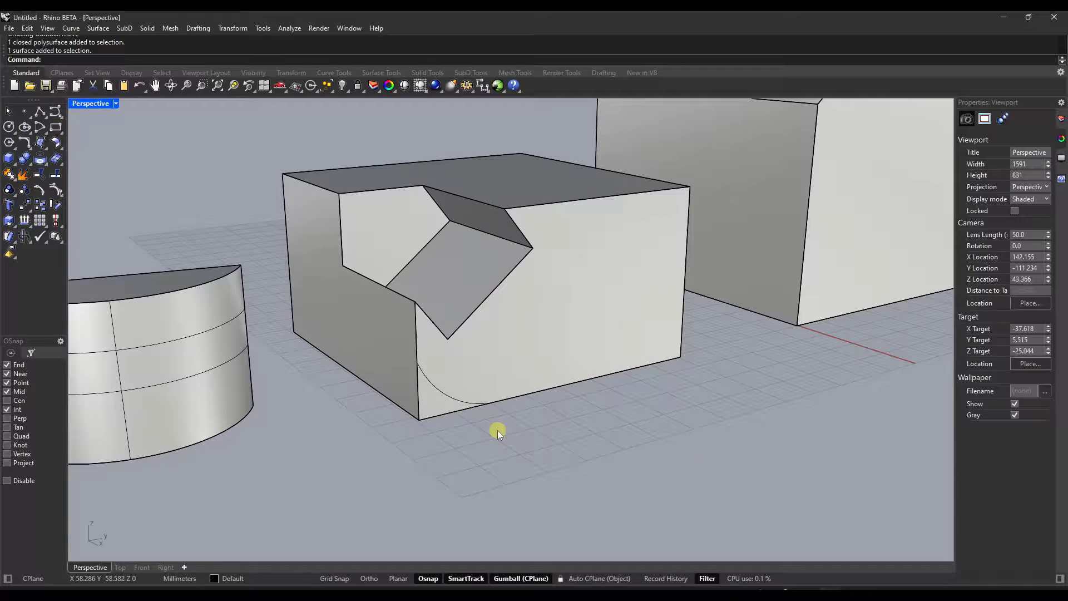
# Step: PushPull the rounded bottom-corner region back to the rear corner, carving a cove along the lower front edge
pyautogui.write('PushPull')
pyautogui.press('Return')
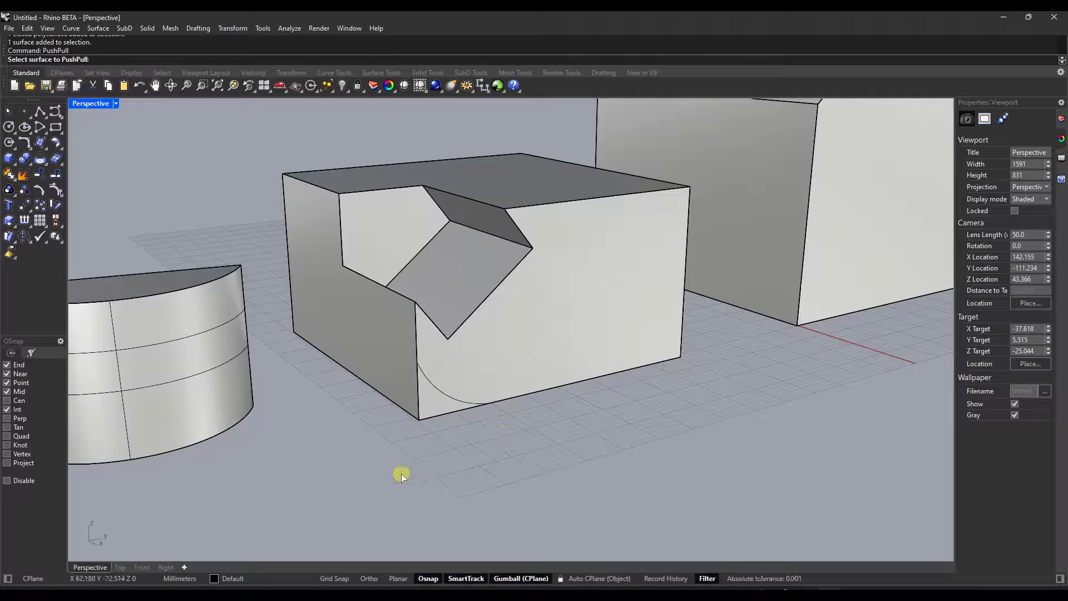
pyautogui.click(432, 399)
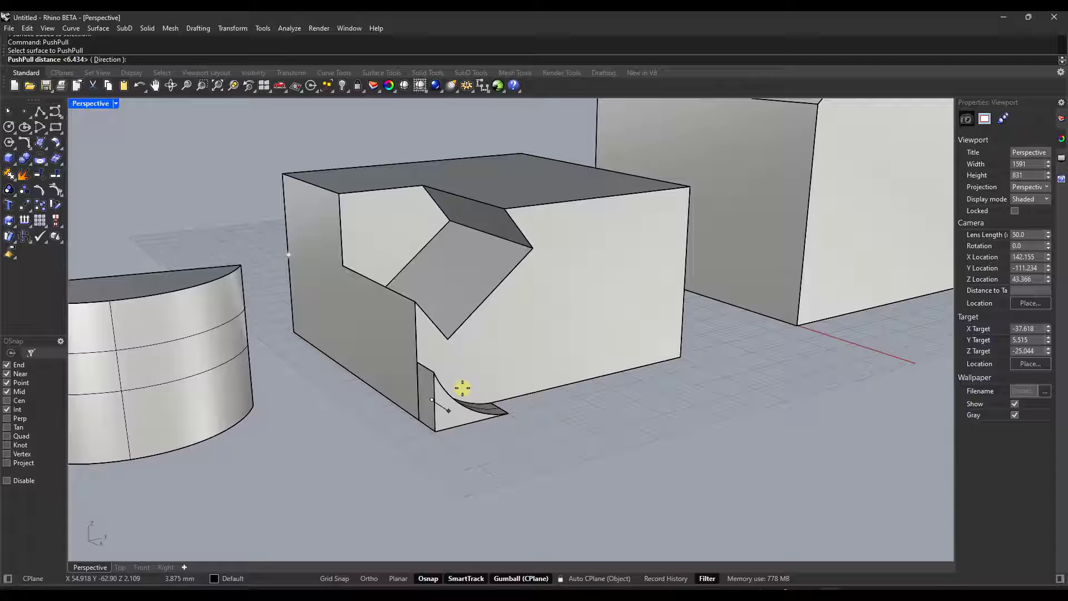
pyautogui.press('Escape')
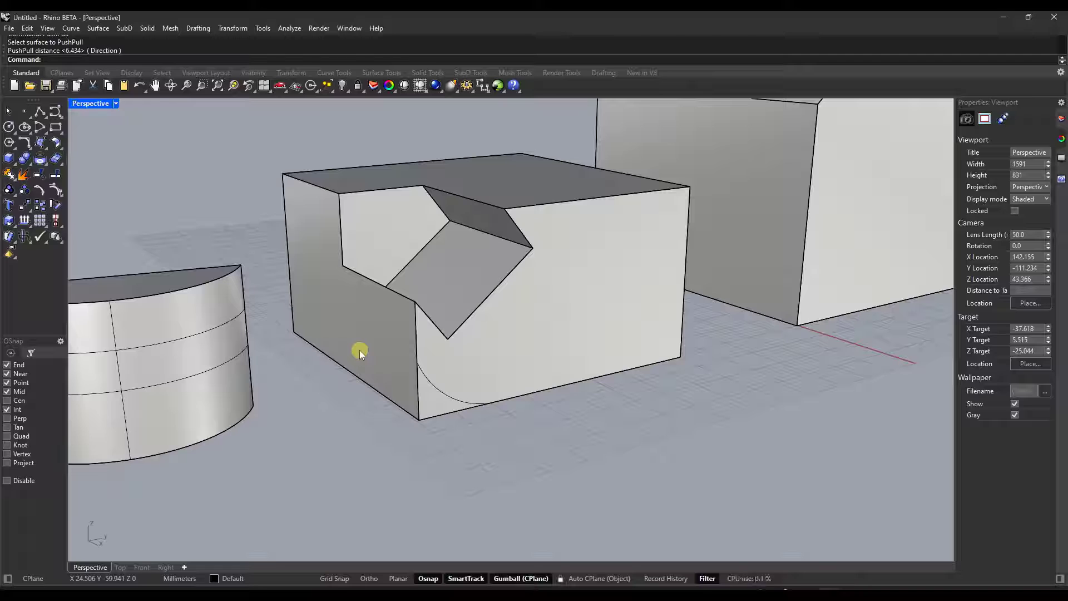
pyautogui.press('Return')
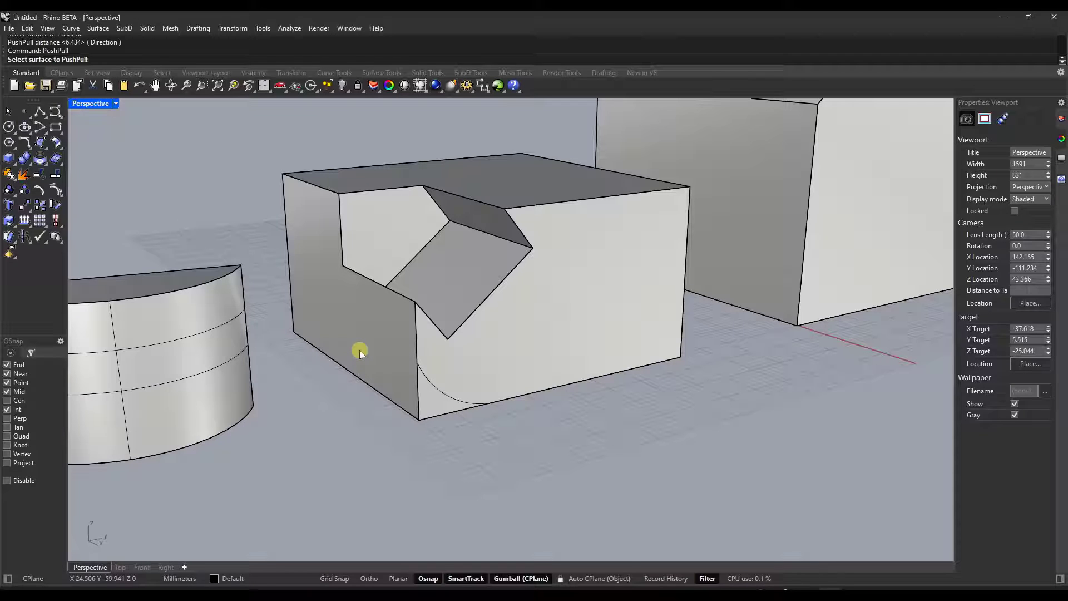
pyautogui.click(437, 393)
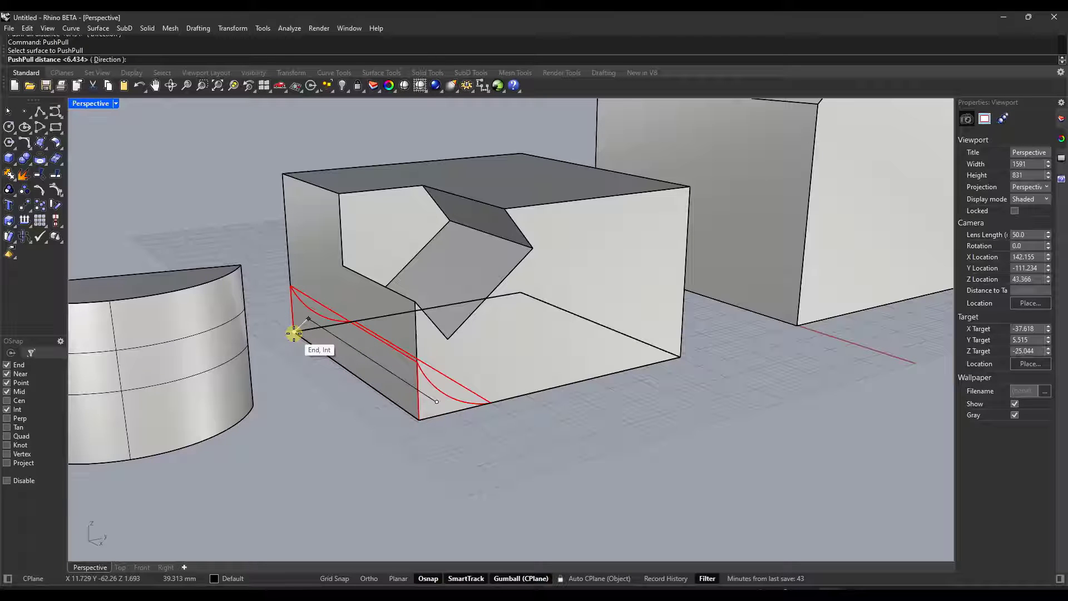
pyautogui.click(294, 332)
pyautogui.moveTo(387, 383); pyautogui.dragTo(414, 365, button='right')
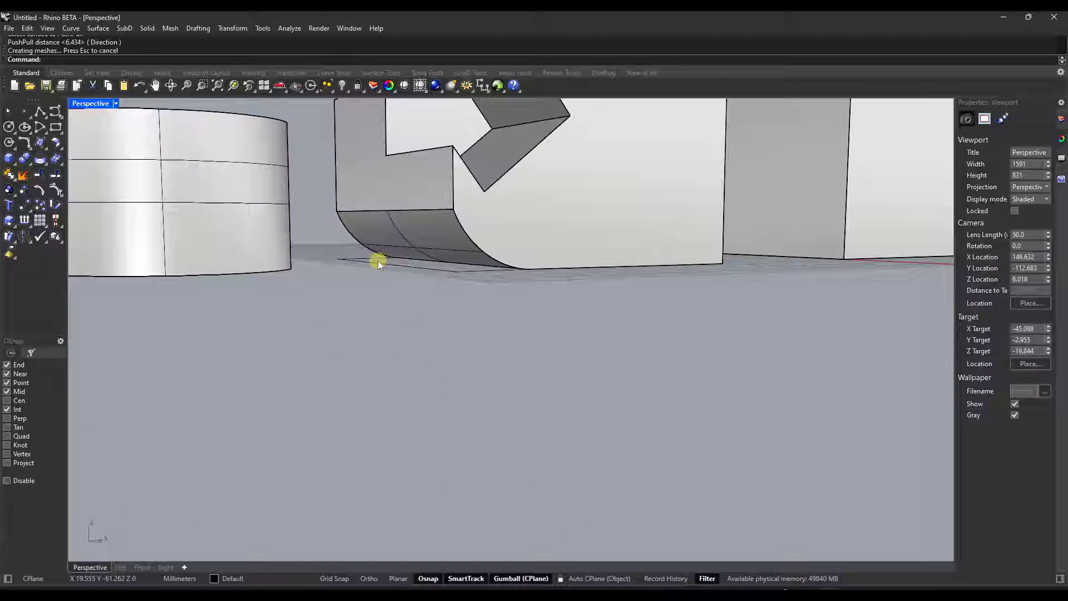
pyautogui.scroll(-5, 384, 253)
pyautogui.moveTo(416, 249); pyautogui.dragTo(429, 269, button='right')
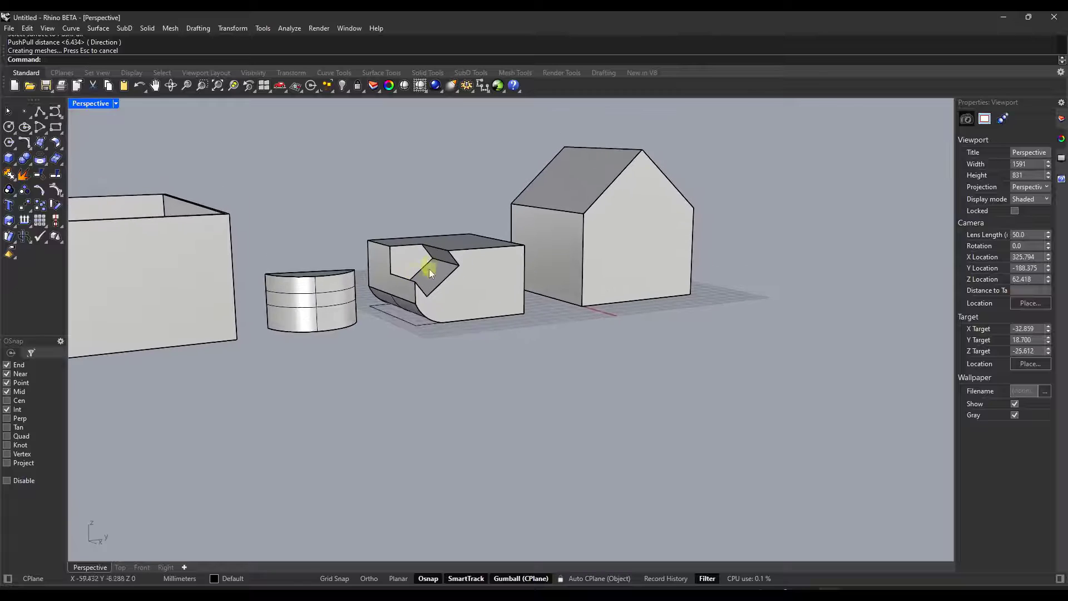
pyautogui.scroll(3, 417, 262)
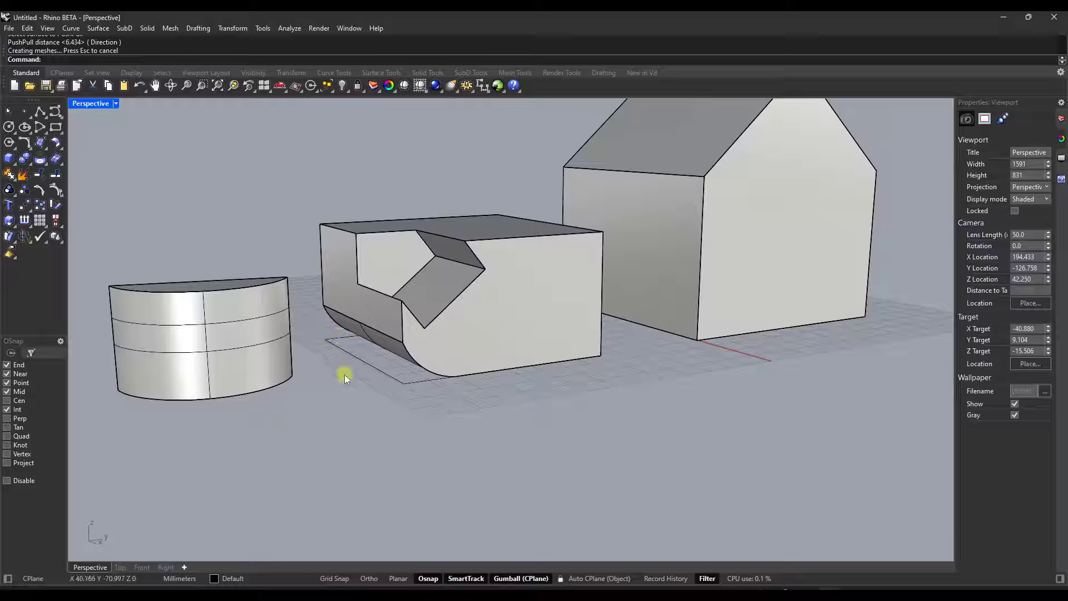
pyautogui.scroll(-3, 351, 323)
pyautogui.scroll(5, 457, 295)
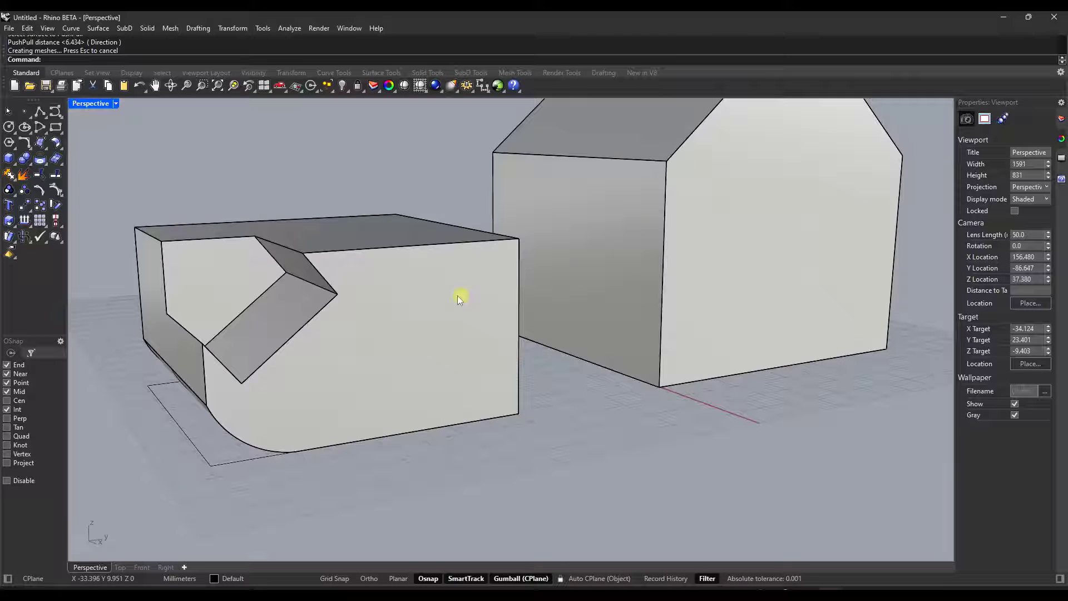
pyautogui.scroll(-3, 456, 296)
pyautogui.scroll(1, 457, 295)
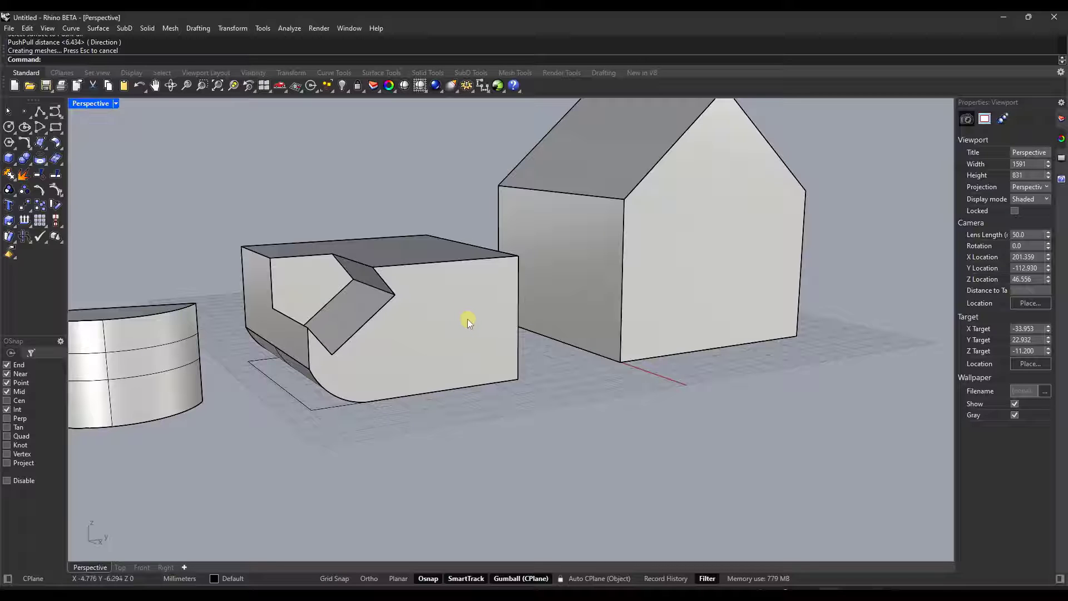
# Step: Turn on automatic work-plane alignment to objects and select the block's front face
pyautogui.click(584, 579)
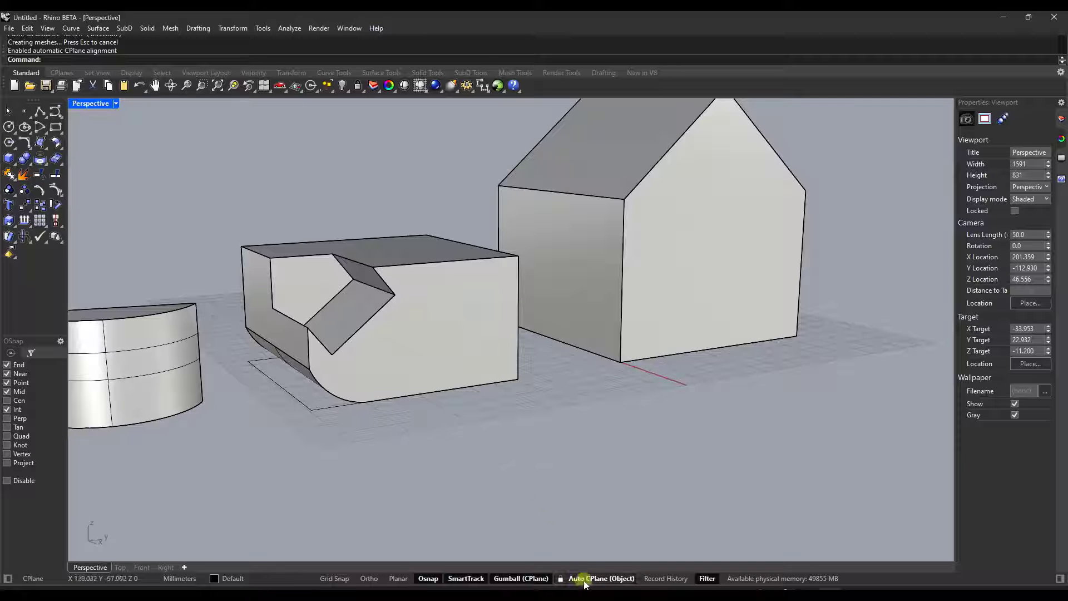
pyautogui.keyDown('ctrl'); pyautogui.keyDown('shift'); pyautogui.click(472, 311); pyautogui.keyUp('shift'); pyautogui.keyUp('ctrl')
pyautogui.moveTo(492, 279); pyautogui.dragTo(512, 289, button='right')
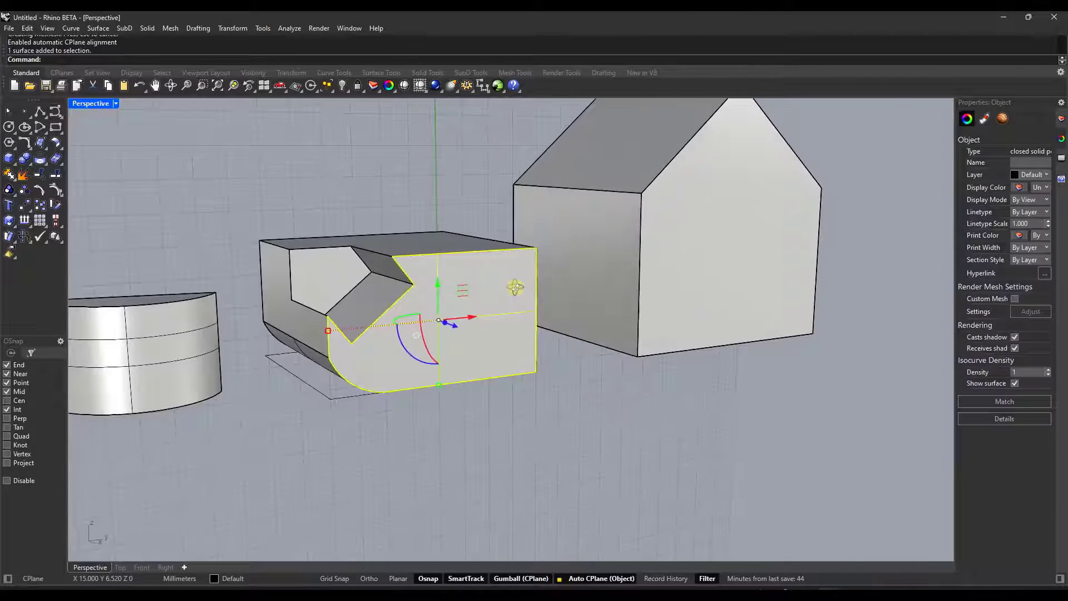
pyautogui.scroll(3, 490, 285)
pyautogui.scroll(-1, 490, 285)
# Step: Draw a circle on the block's front face by picking a centre and a radius
pyautogui.write('C')
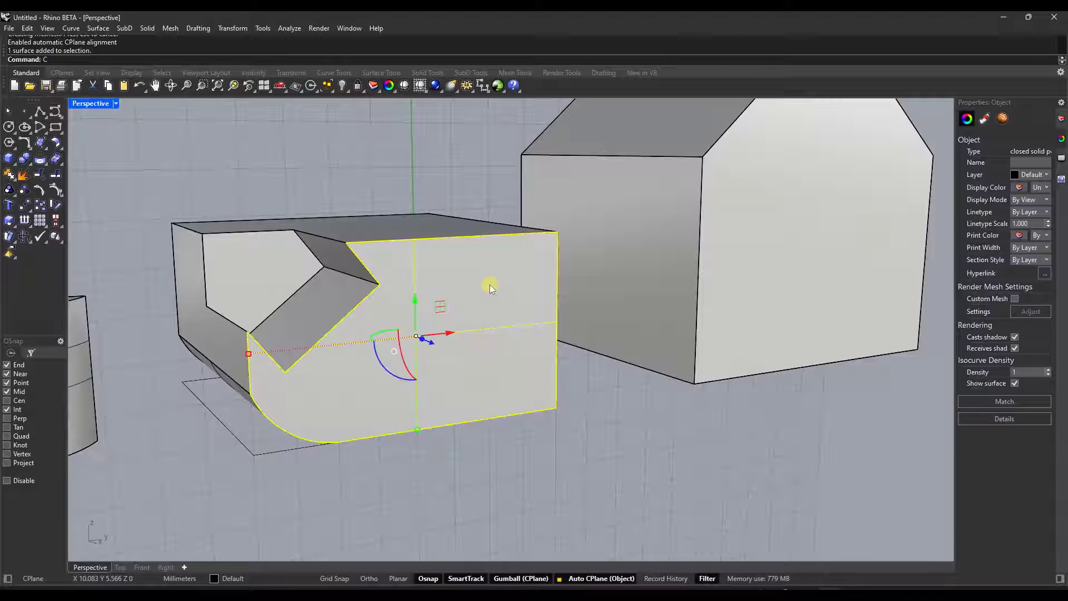
pyautogui.write('ircle')
pyautogui.press('Return')
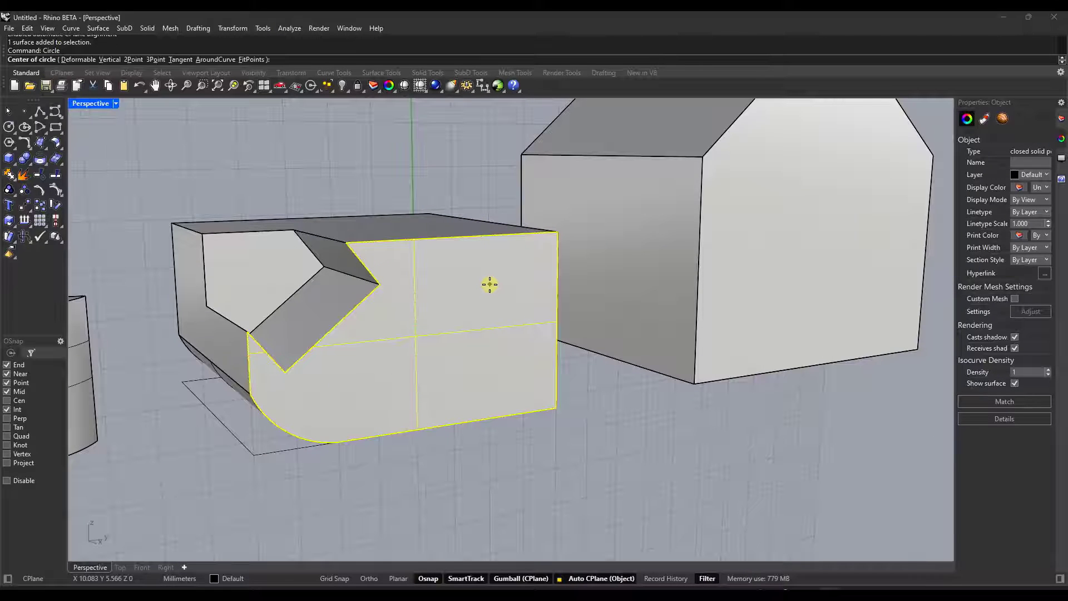
pyautogui.click(476, 288)
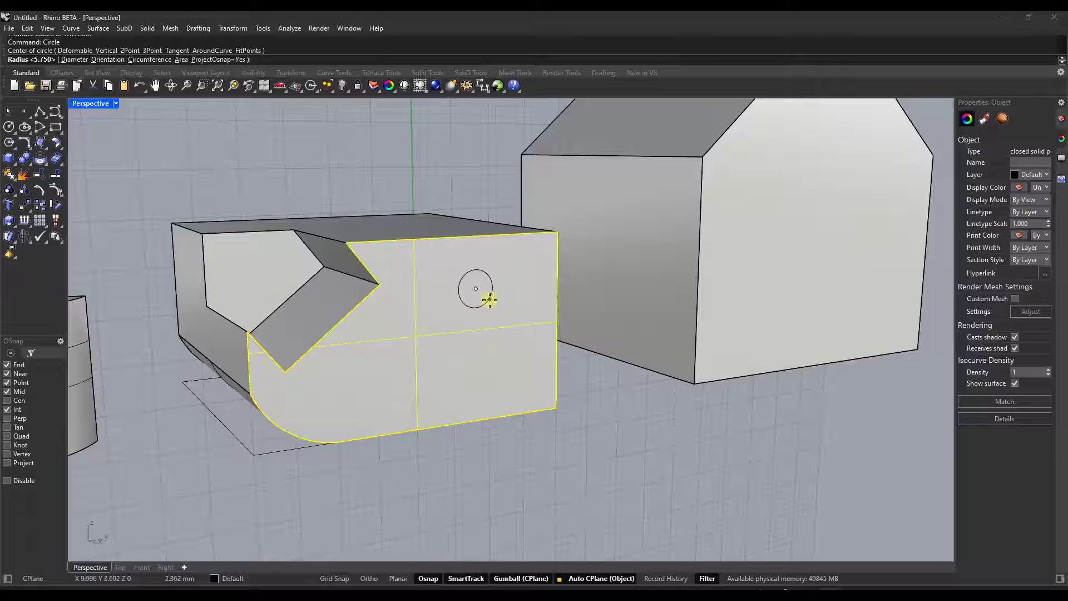
pyautogui.click(507, 309)
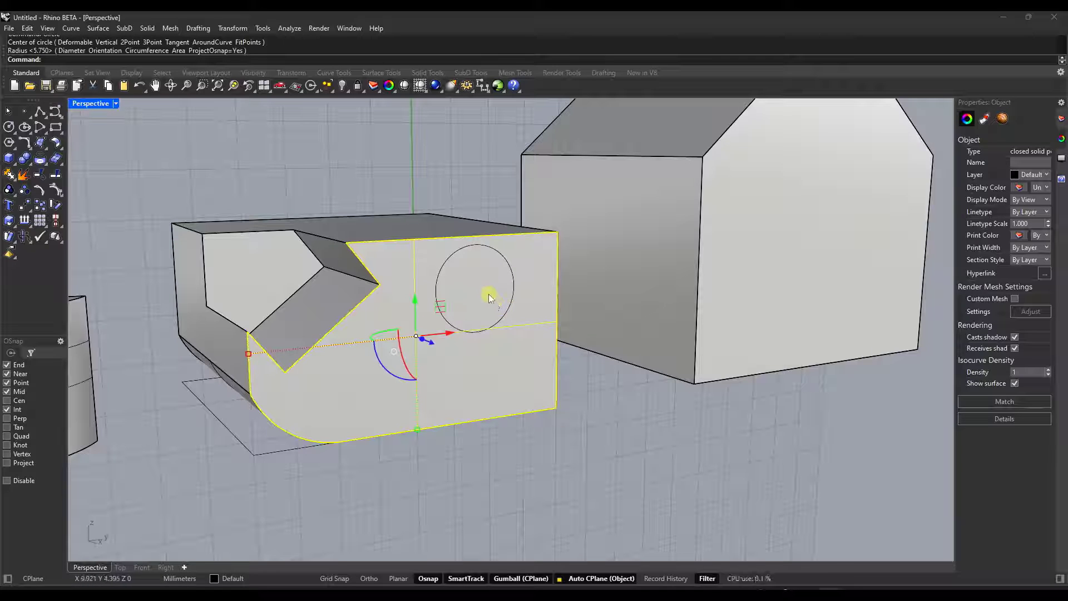
# Step: PushPull the circle region 20 units into the block's front face to make a round hole
pyautogui.write('pushpull')
pyautogui.press('Return')
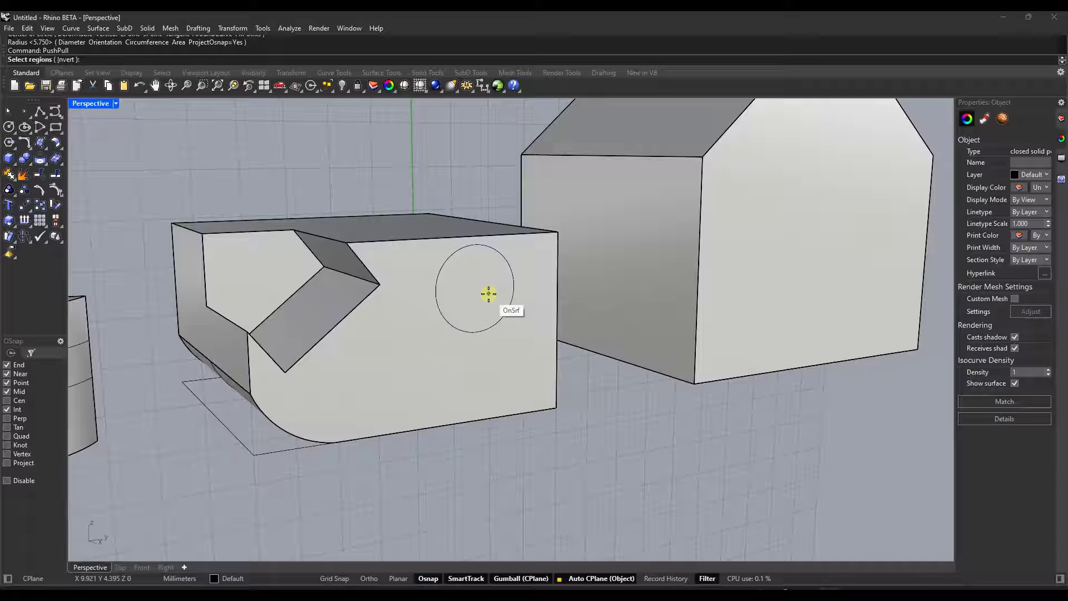
pyautogui.click(476, 287)
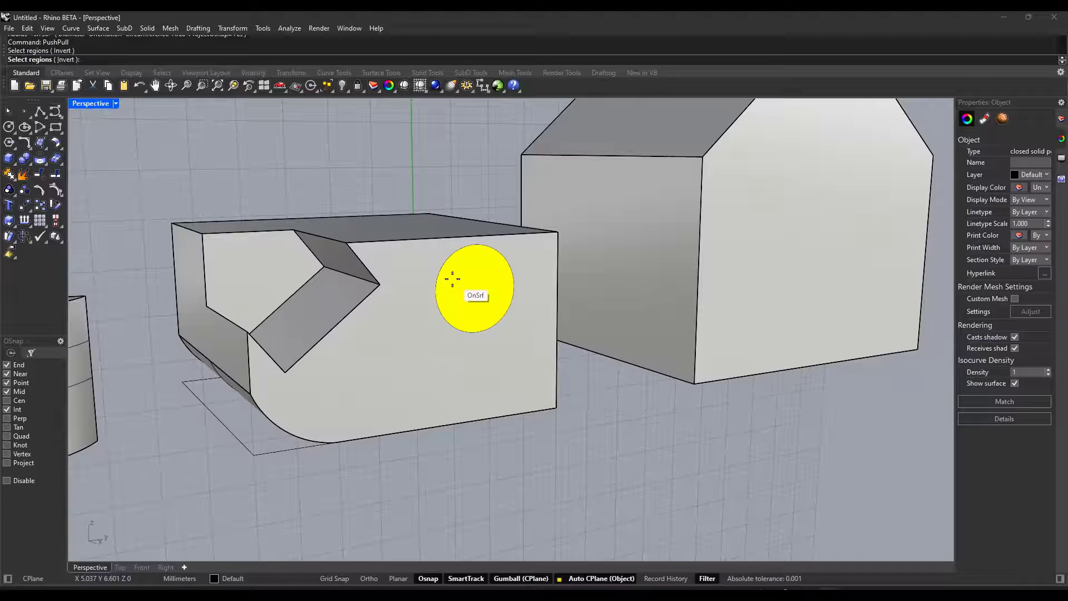
pyautogui.click(452, 279)
pyautogui.press('Return')
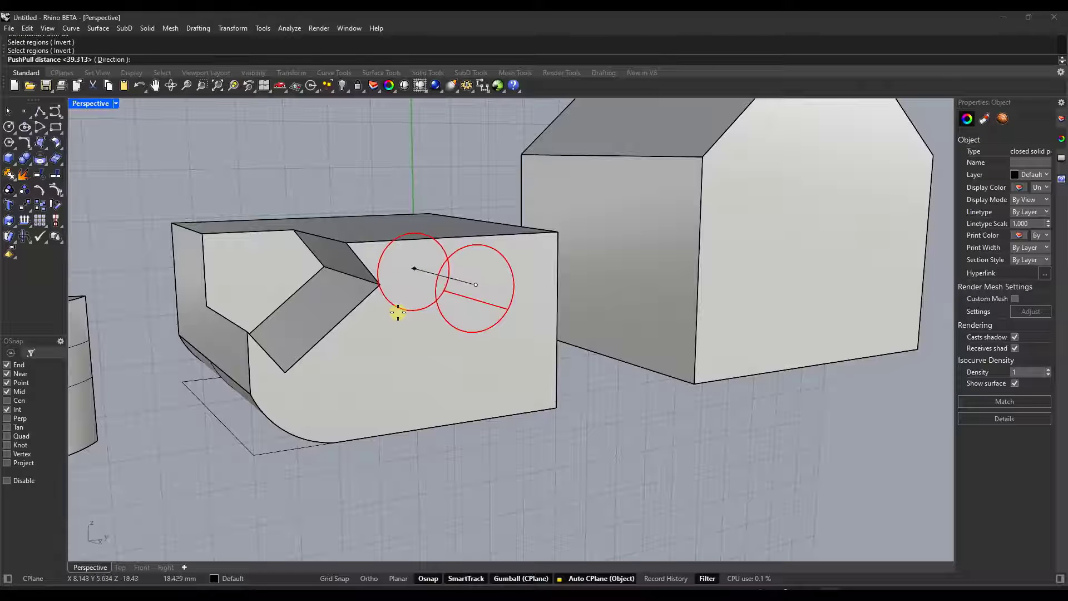
pyautogui.write('20')
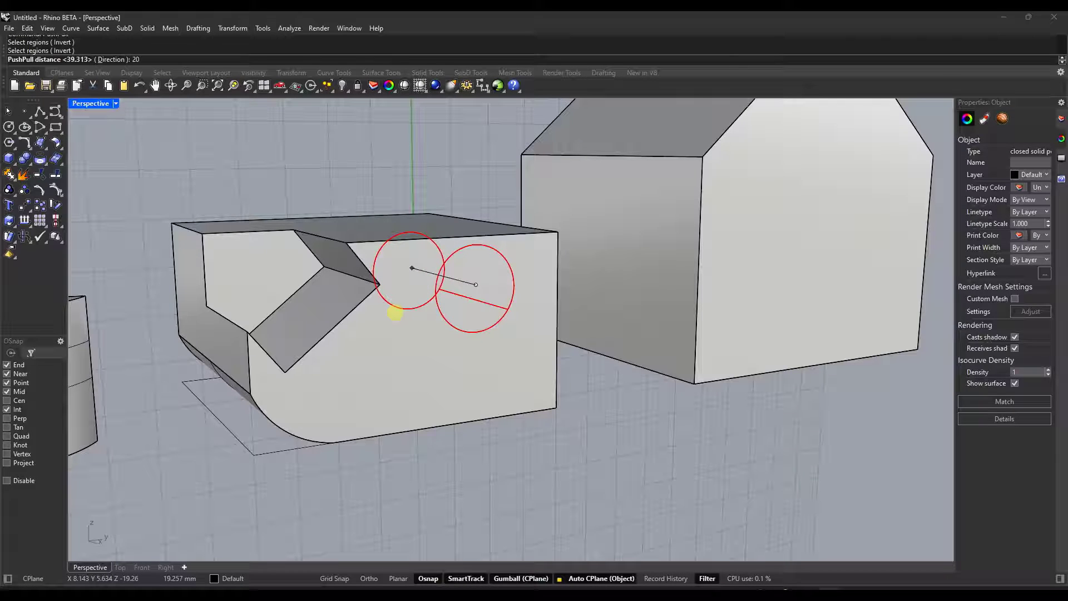
pyautogui.press('Return')
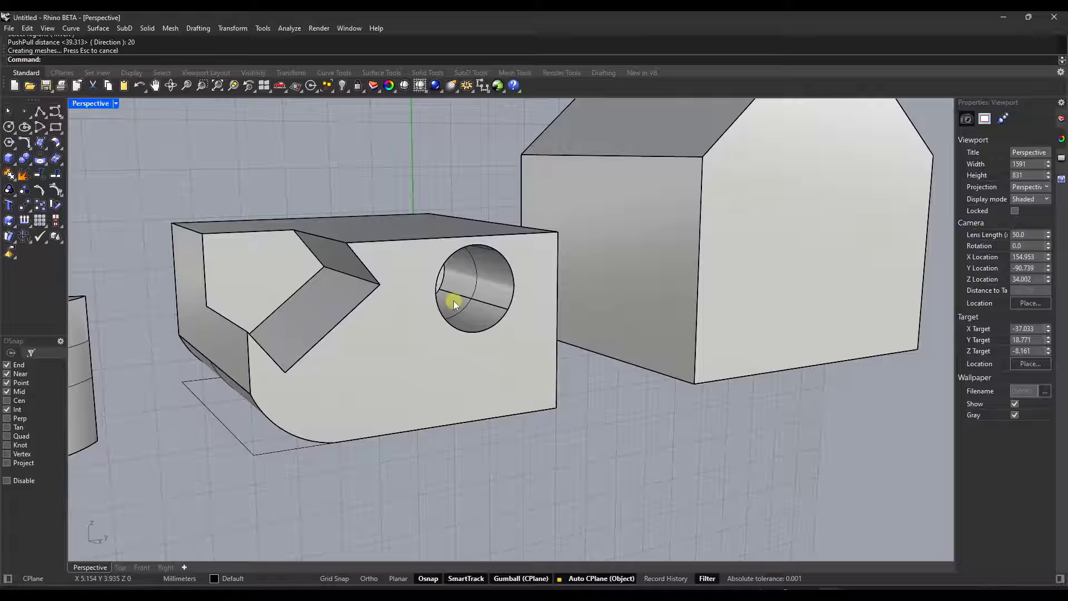
pyautogui.moveTo(453, 300); pyautogui.dragTo(430, 301, button='right')
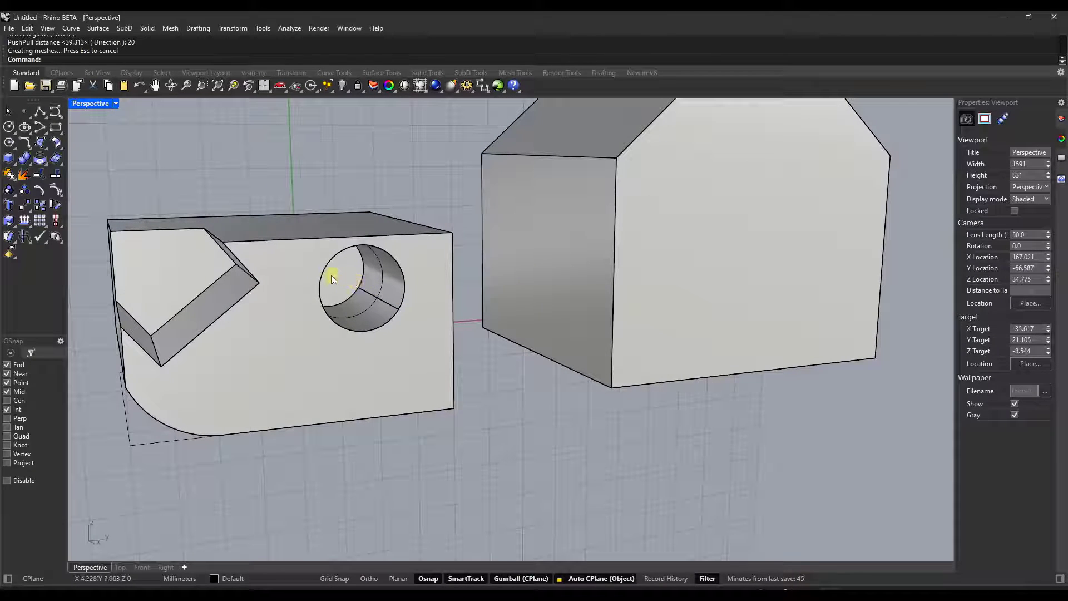
pyautogui.scroll(-2, 342, 349)
# Step: Select the house's front gable face on its own
pyautogui.scroll(3, 699, 236)
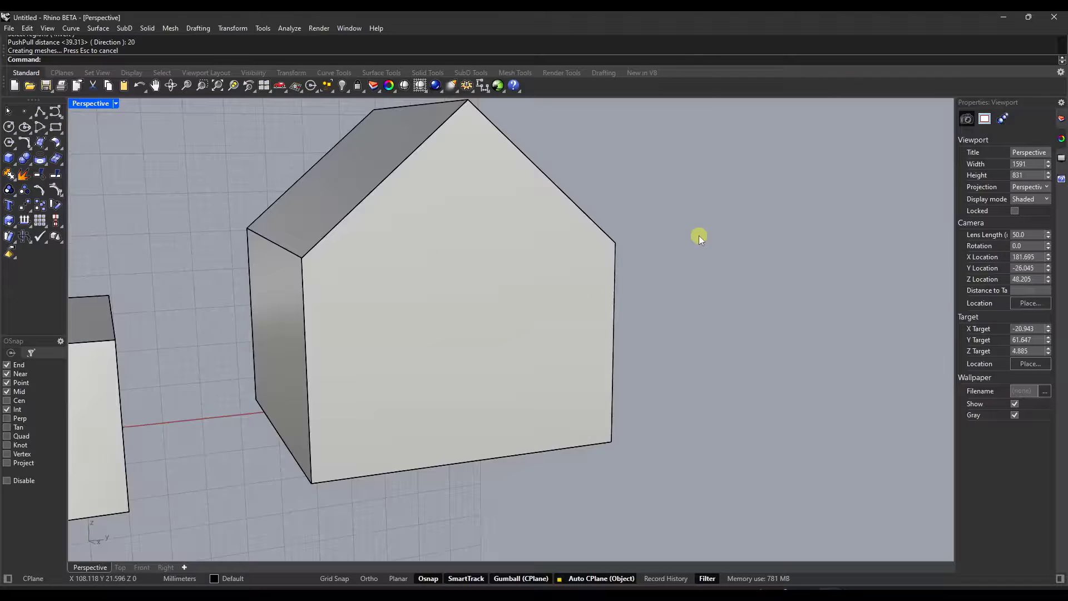
pyautogui.scroll(-3, 513, 303)
pyautogui.click(514, 303)
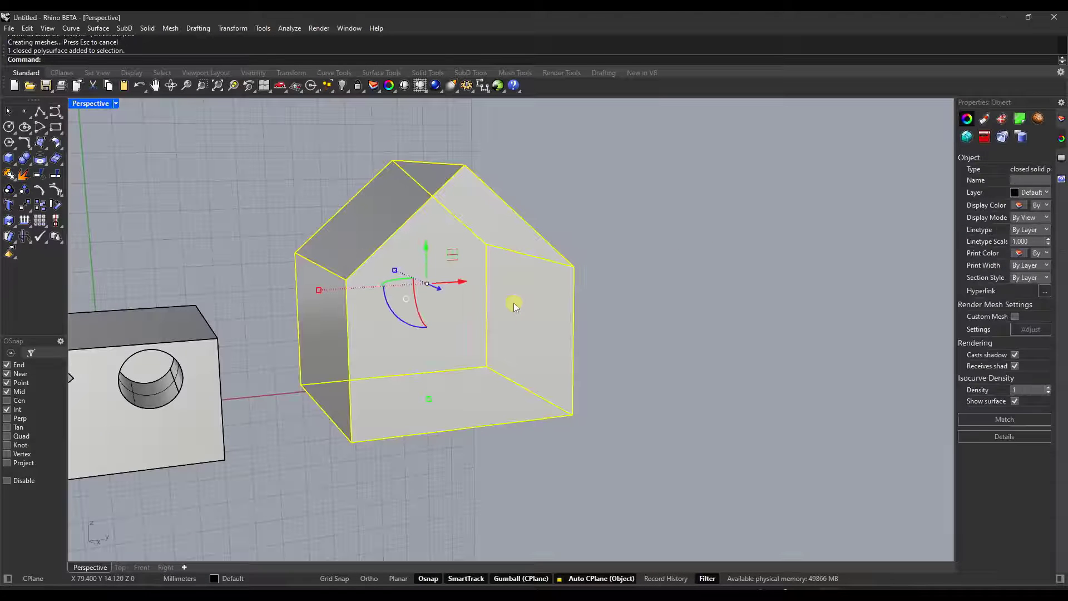
pyautogui.click(614, 306)
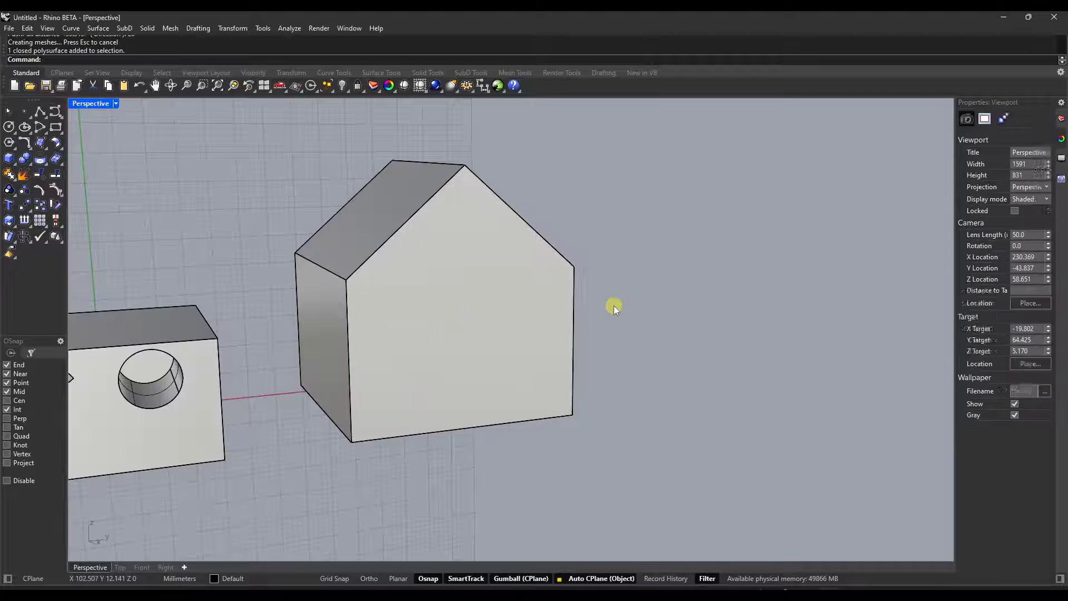
pyautogui.keyDown('ctrl'); pyautogui.keyDown('shift'); pyautogui.click(529, 289); pyautogui.keyUp('shift'); pyautogui.keyUp('ctrl')
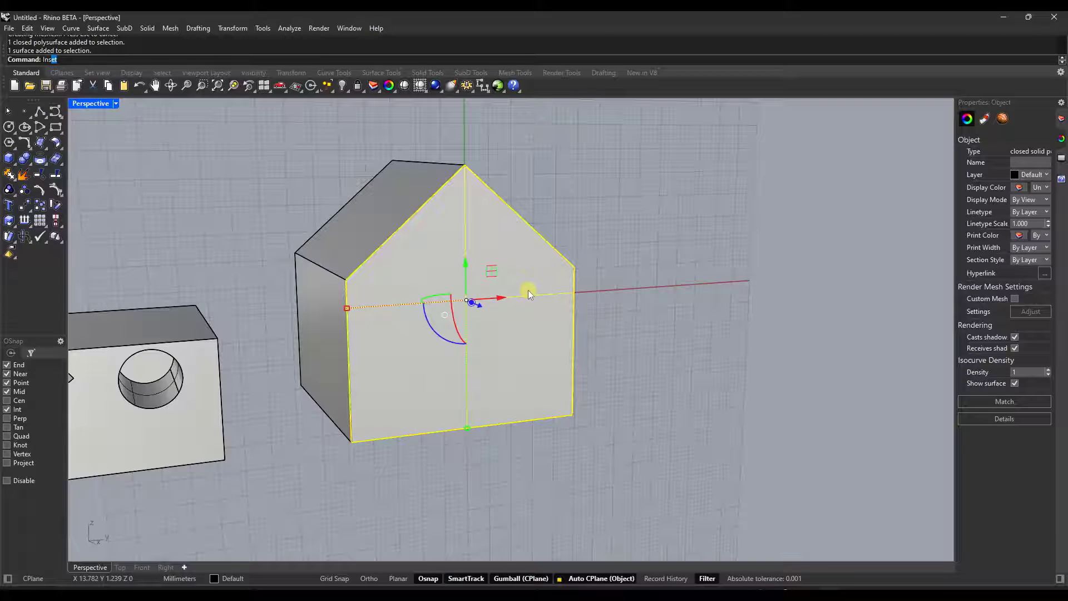
# Step: Inset the front gable face by 1, leaving a thin border around an inner face
pyautogui.write('t')
pyautogui.press('Return')
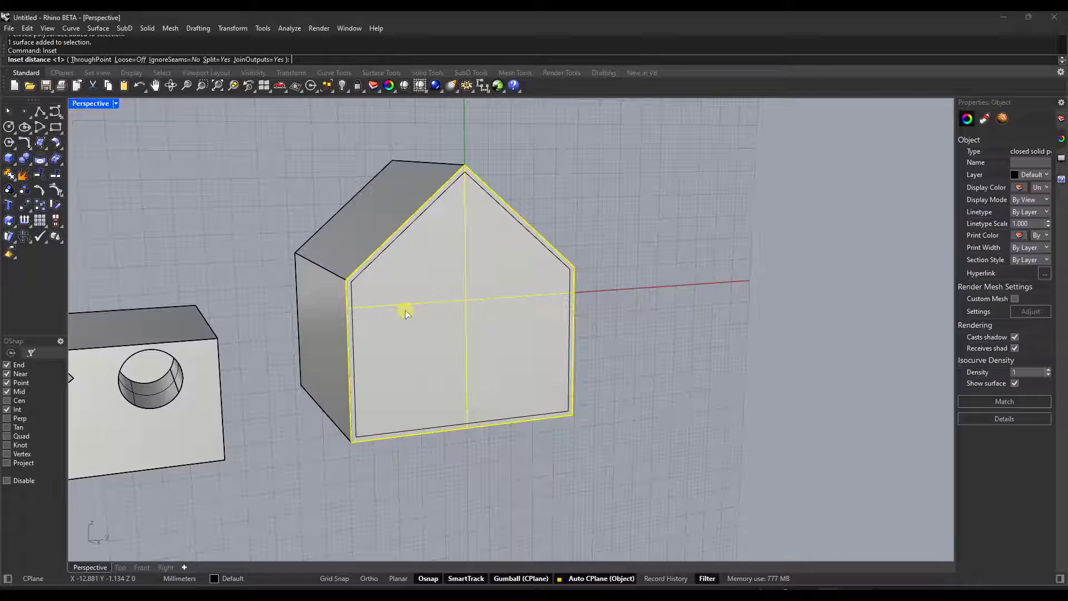
pyautogui.write('2')
pyautogui.press('Return')
pyautogui.write('1')
pyautogui.press('Return')
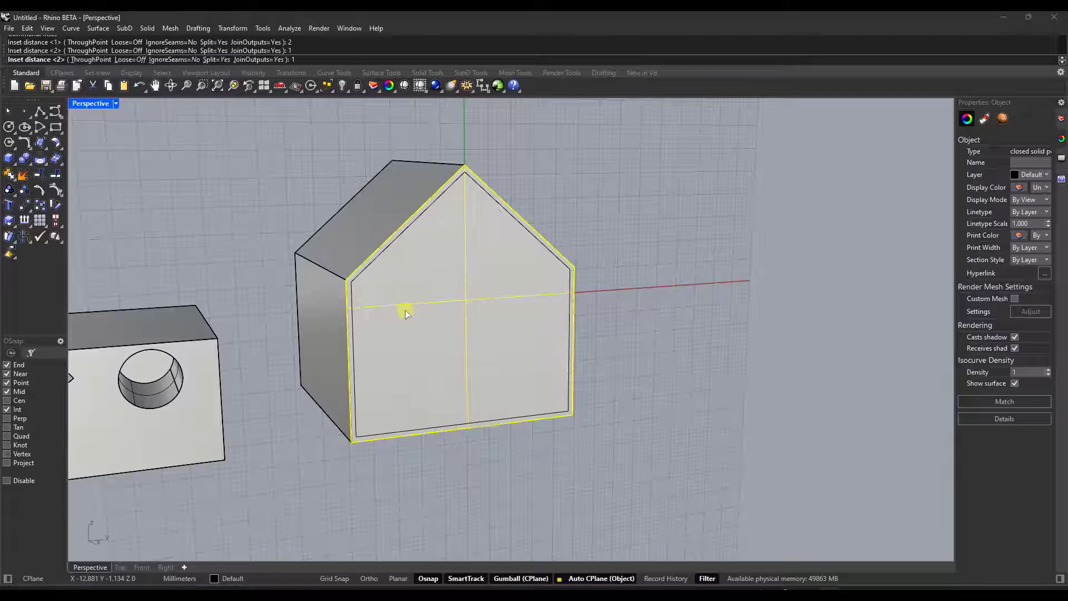
pyautogui.press('Return')
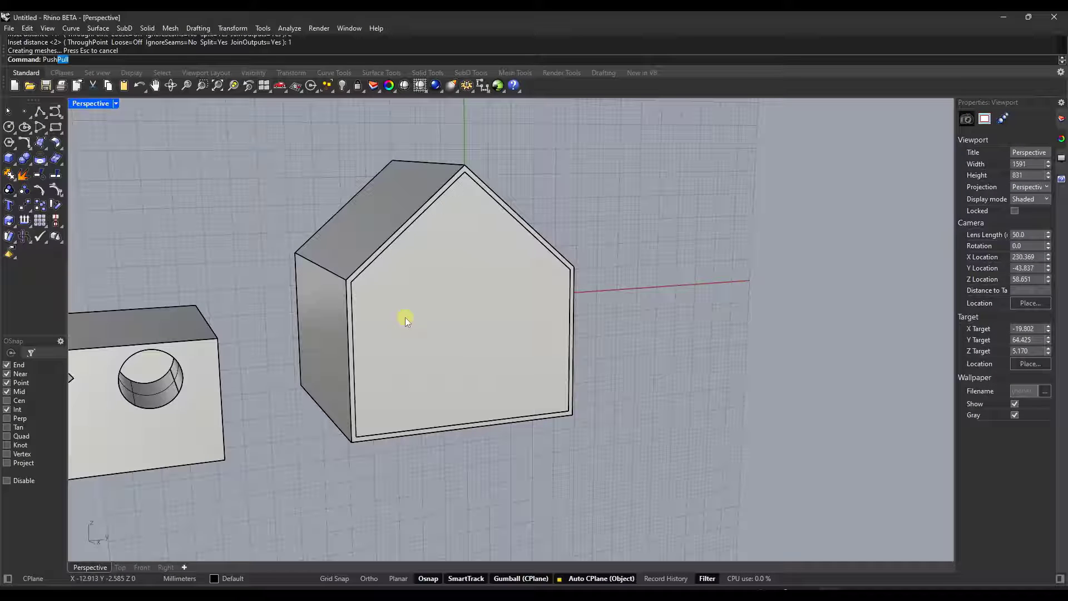
# Step: PushPull the inner front face 20 into the house, forming a recess behind the thin rim
pyautogui.write('Push')
pyautogui.press('Return')
pyautogui.click(464, 312)
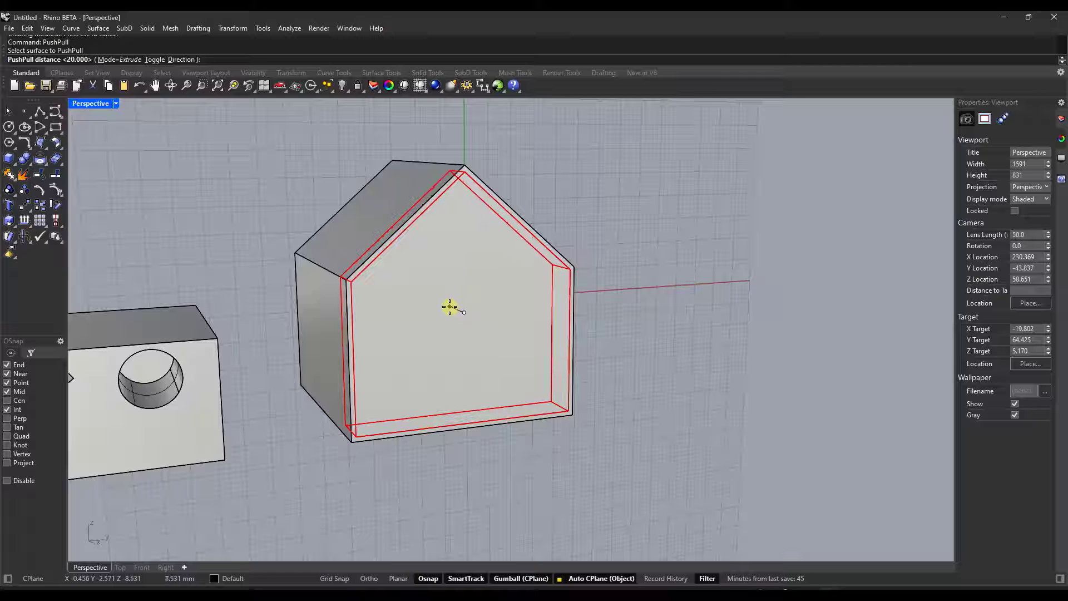
pyautogui.click(453, 307)
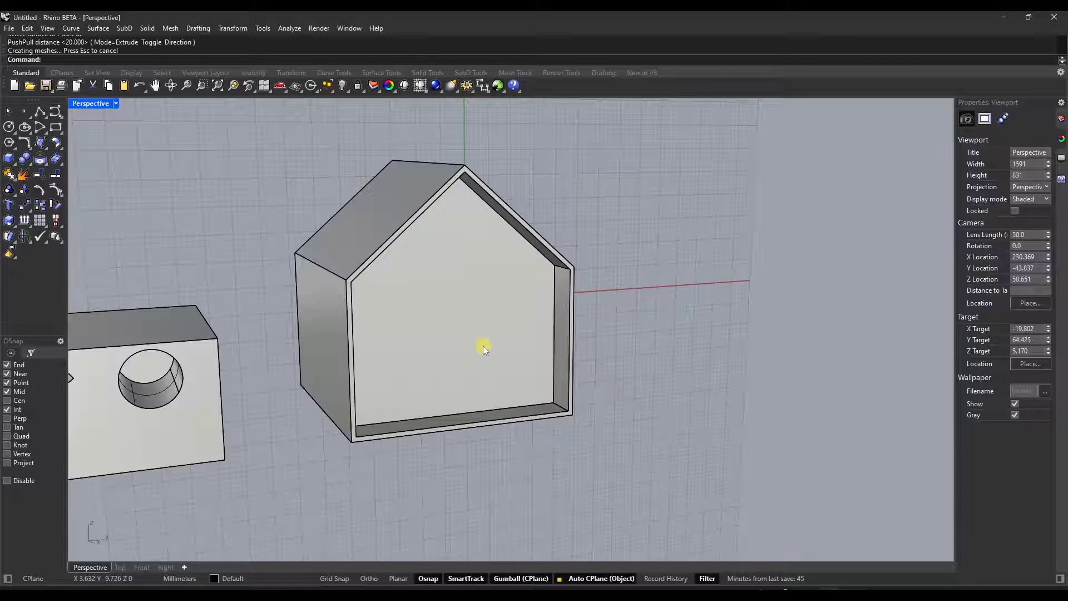
pyautogui.scroll(-2, 492, 347)
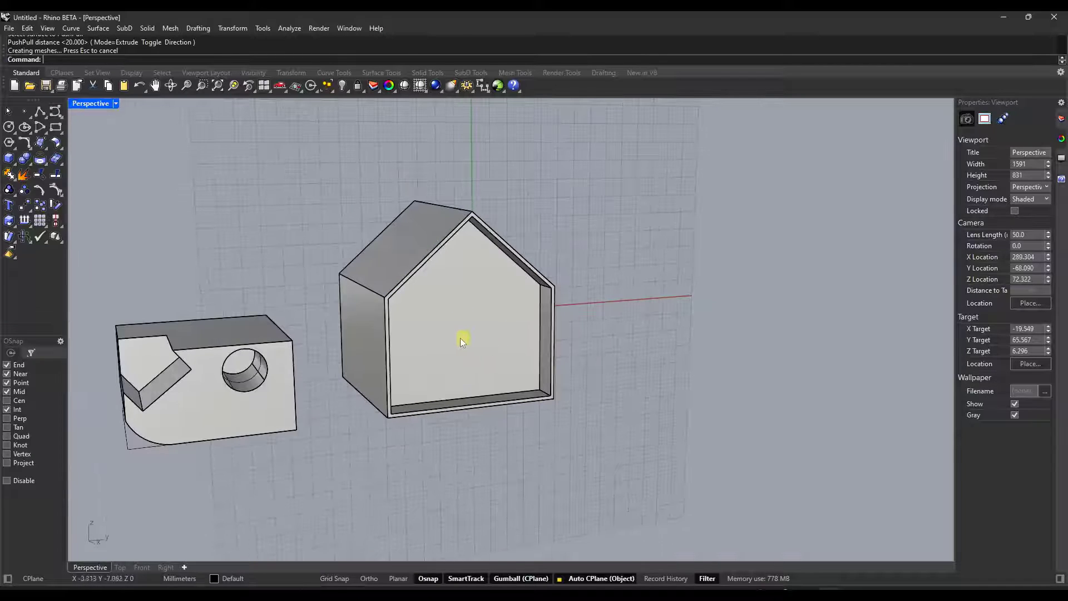
pyautogui.scroll(2, 459, 305)
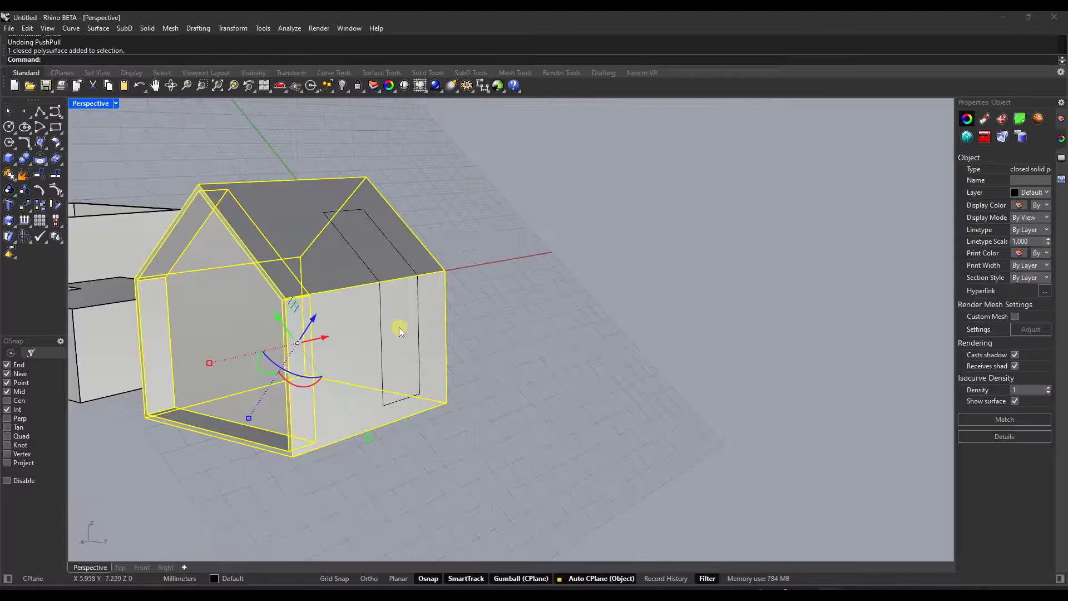
pyautogui.click(569, 237)
# Step: PushPull the door rectangle on the side wall through the wall to cut a door opening
pyautogui.scroll(2, 364, 303)
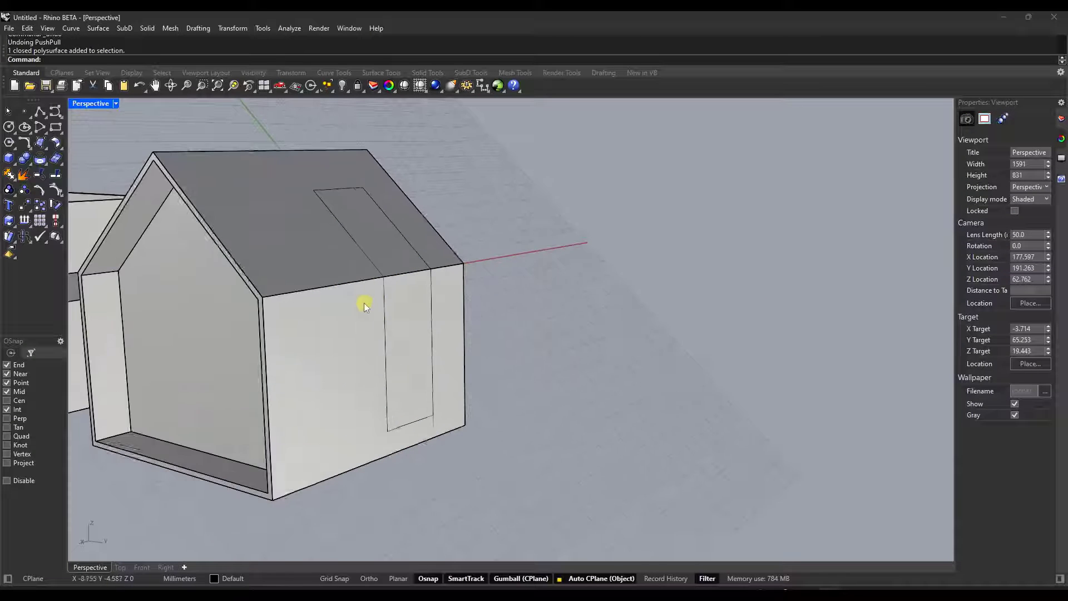
pyautogui.scroll(2, 368, 278)
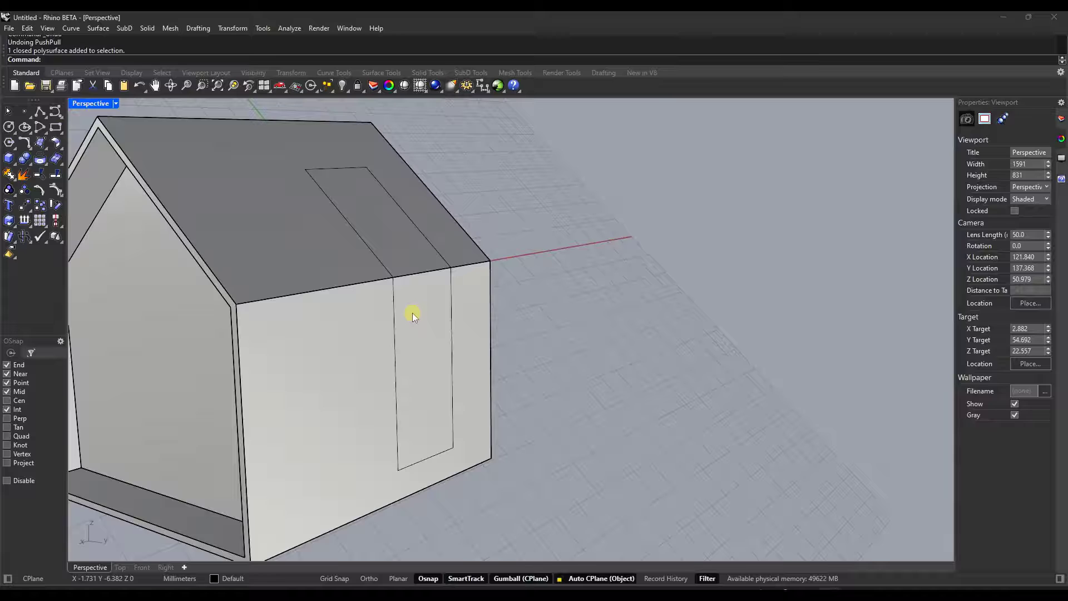
pyautogui.click(413, 312)
pyautogui.click(612, 238)
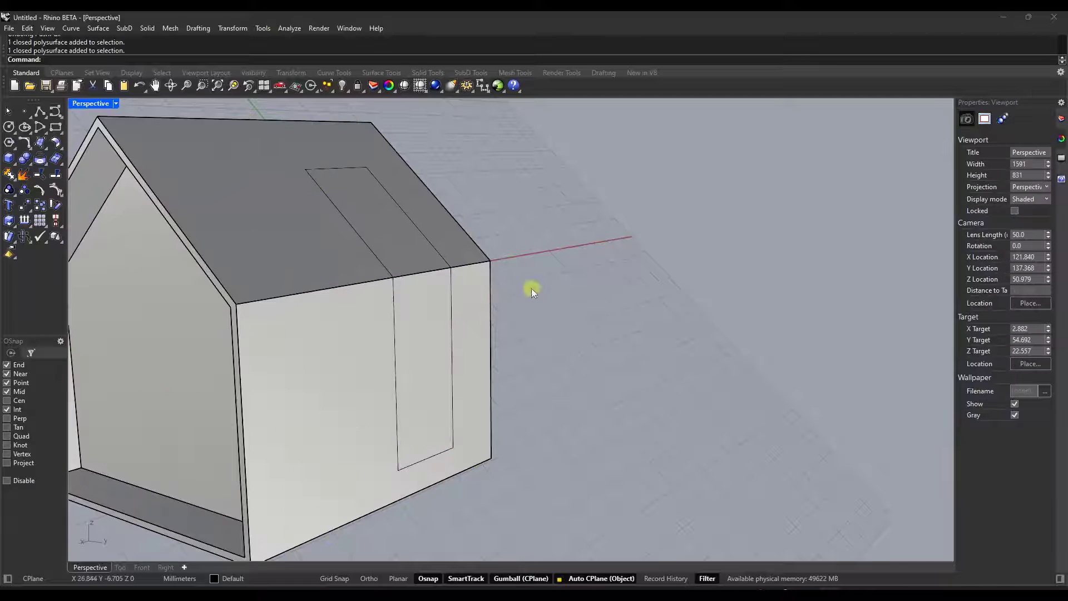
pyautogui.moveTo(449, 308); pyautogui.dragTo(448, 308, button='right')
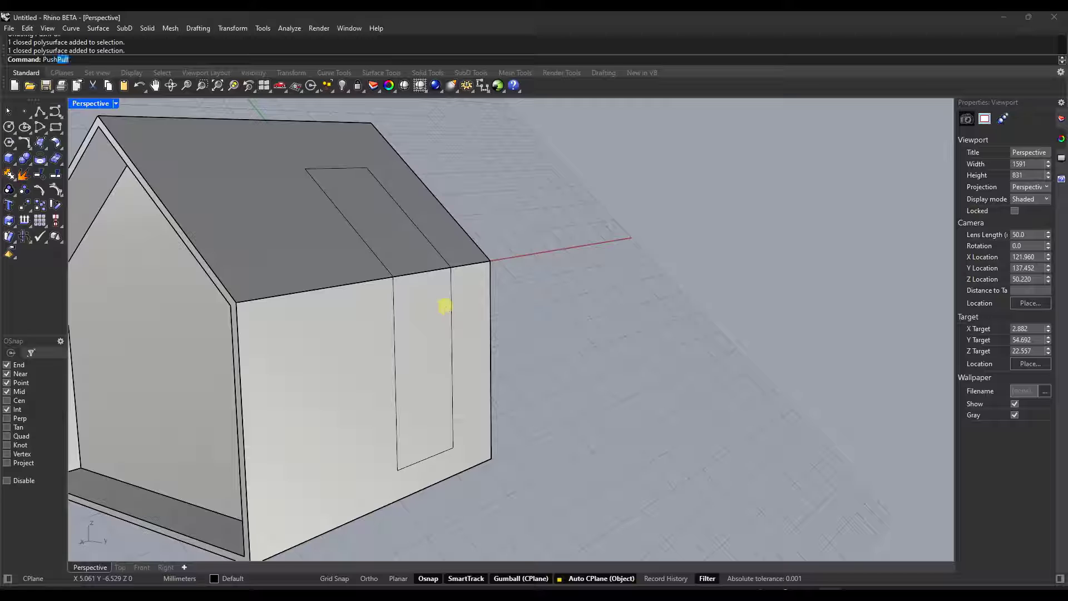
pyautogui.press('Return')
pyautogui.click(427, 317)
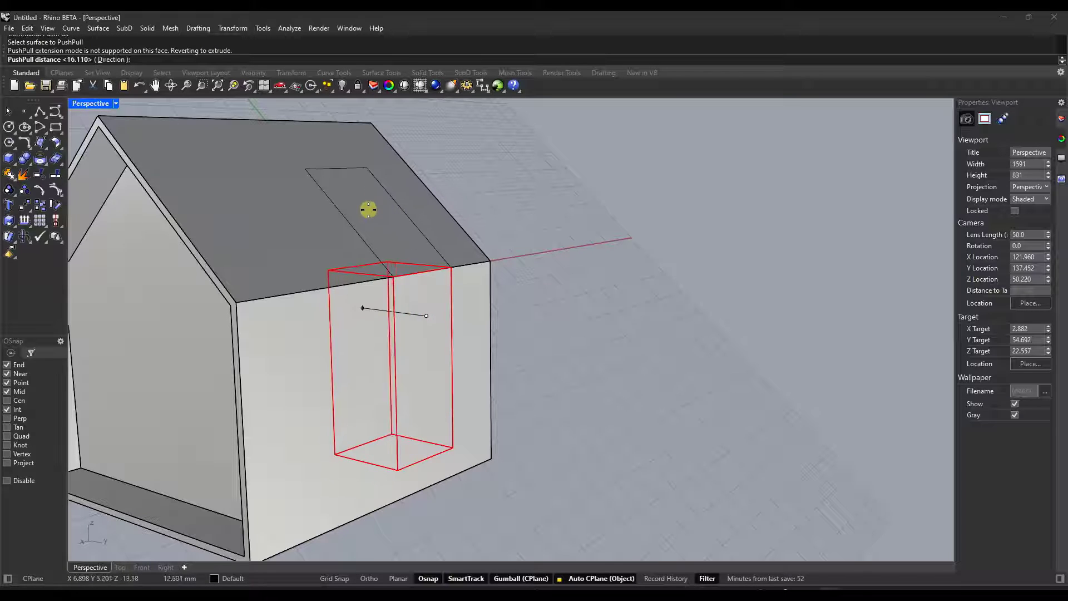
pyautogui.click(364, 345)
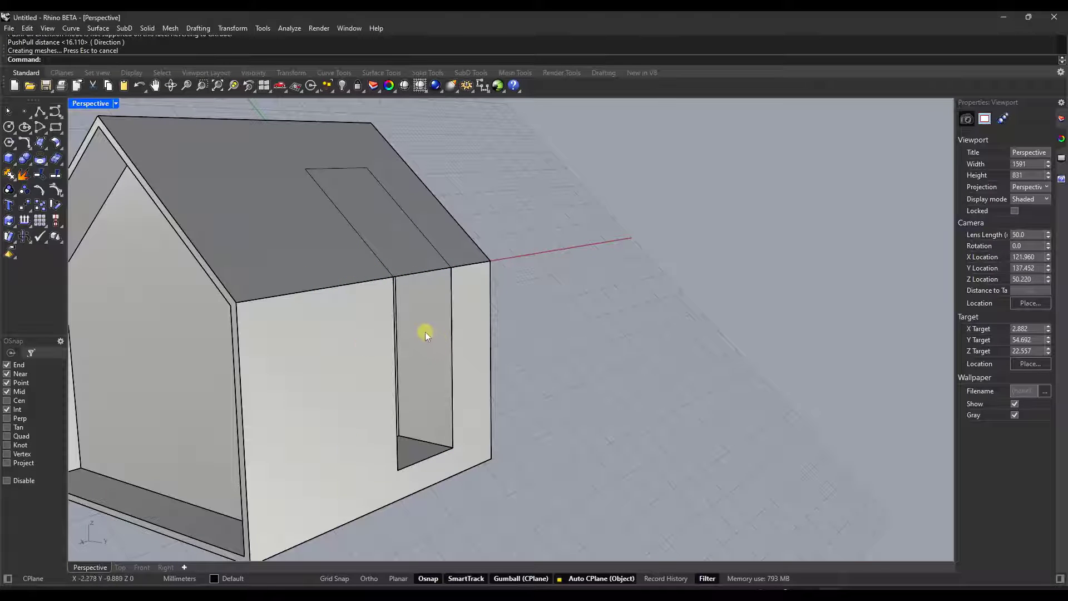
pyautogui.moveTo(422, 331); pyautogui.dragTo(321, 231, button='right')
# Step: Pull the roof window rectangle out from the roof slope as a raised block
pyautogui.scroll(3, 321, 232)
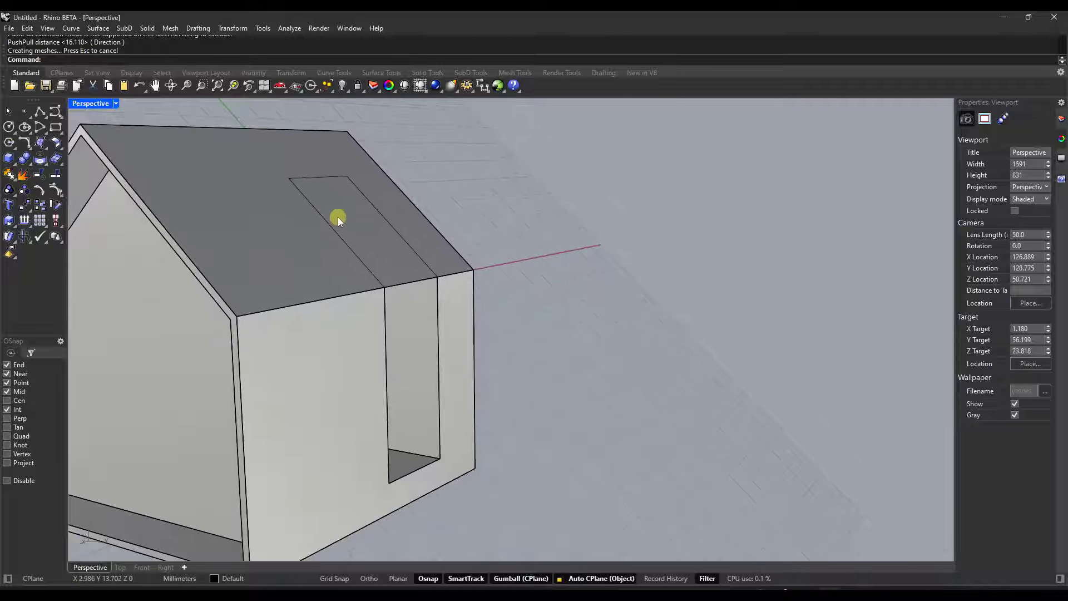
pyautogui.write('PushPull')
pyautogui.press('Return')
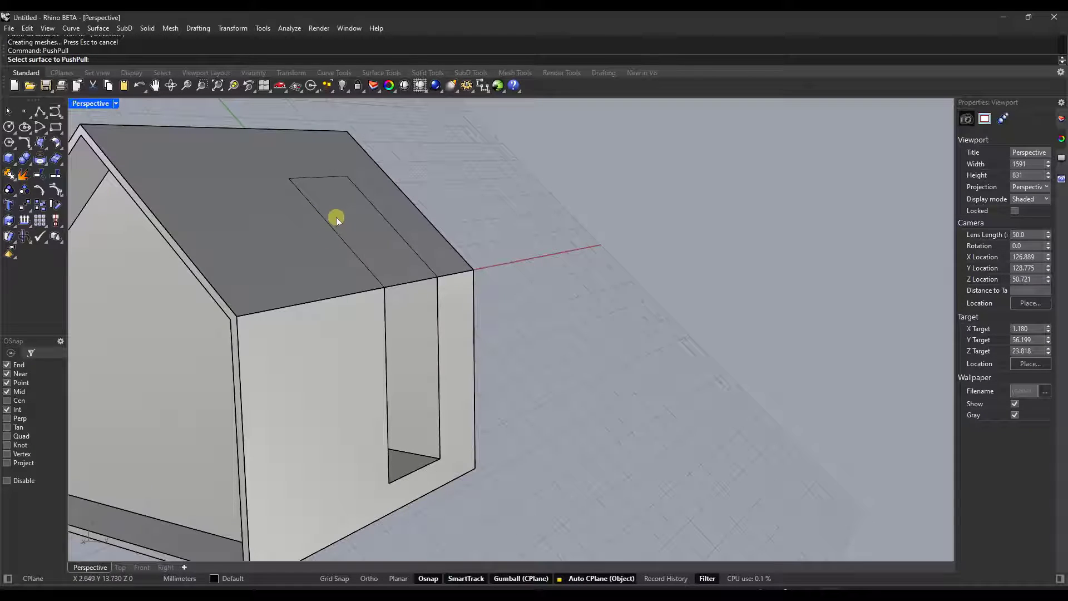
pyautogui.click(356, 228)
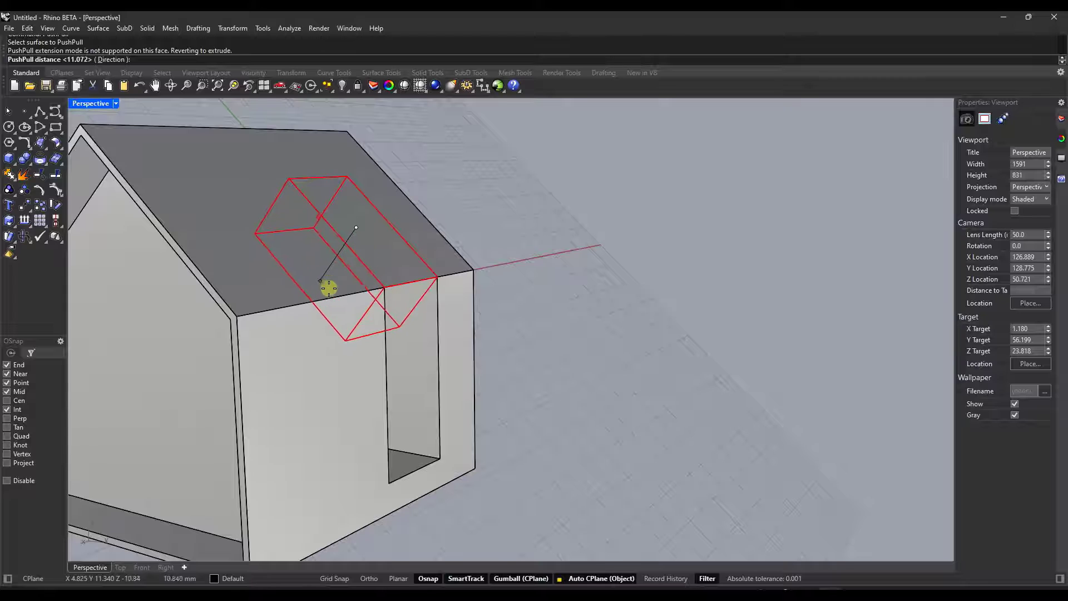
pyautogui.moveTo(346, 324); pyautogui.dragTo(250, 317, button='right')
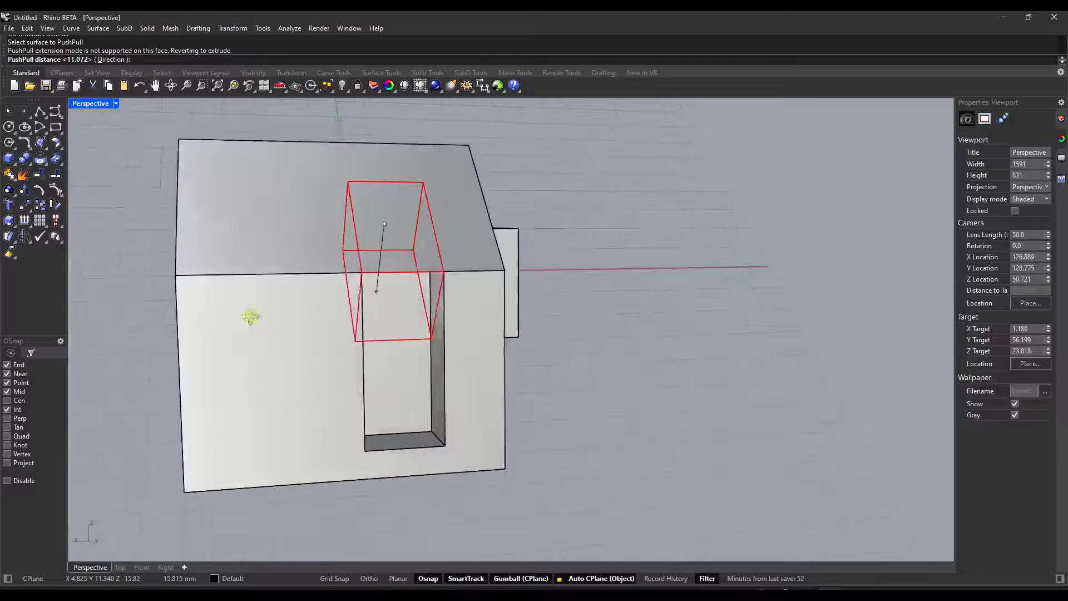
pyautogui.moveTo(420, 291); pyautogui.dragTo(473, 286, button='right')
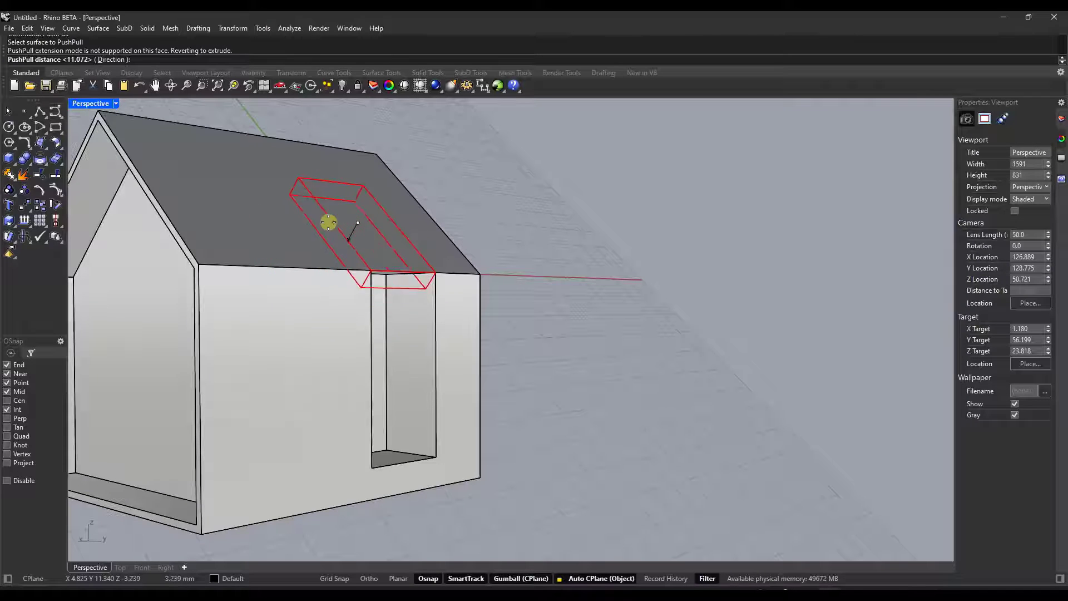
pyautogui.moveTo(260, 227); pyautogui.dragTo(319, 236, button='right')
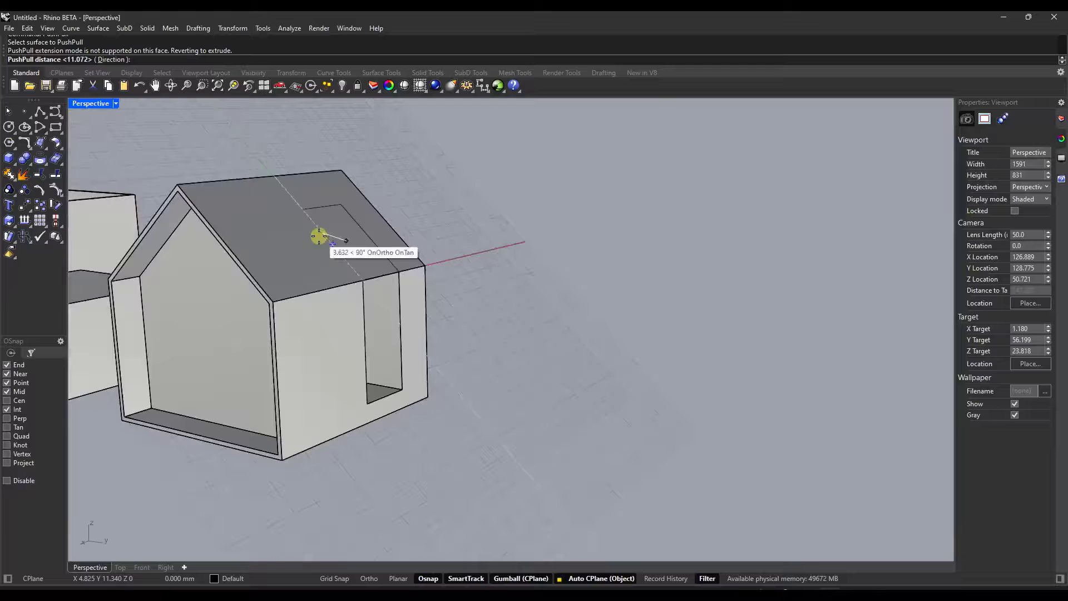
pyautogui.click(297, 214)
# Step: Rerun PushPull on the rectangular roof patch directly above the door opening
pyautogui.scroll(3, 345, 213)
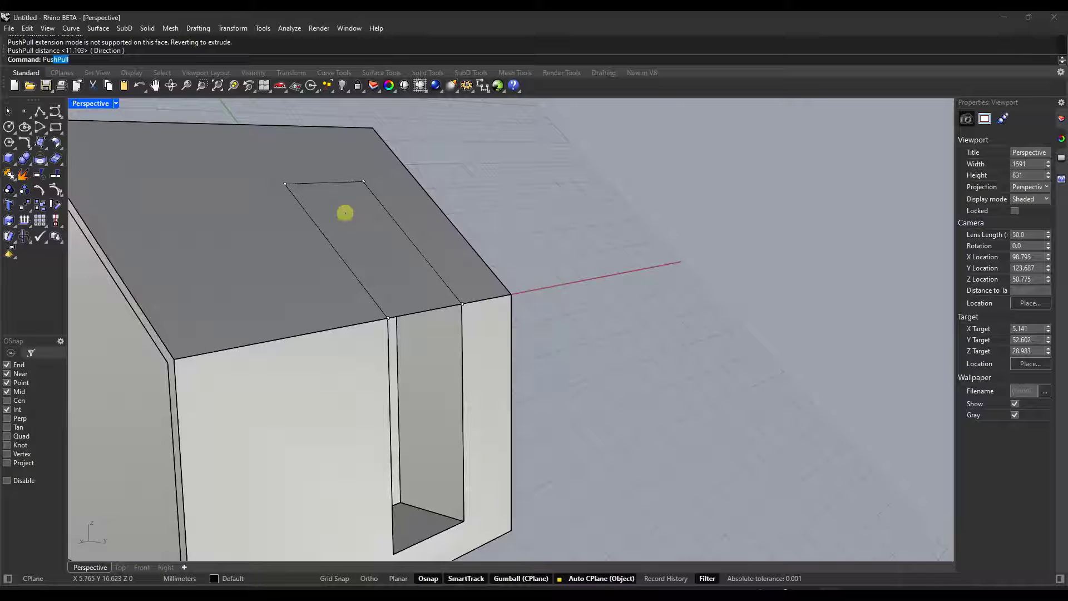
pyautogui.press('Return')
pyautogui.click(378, 236)
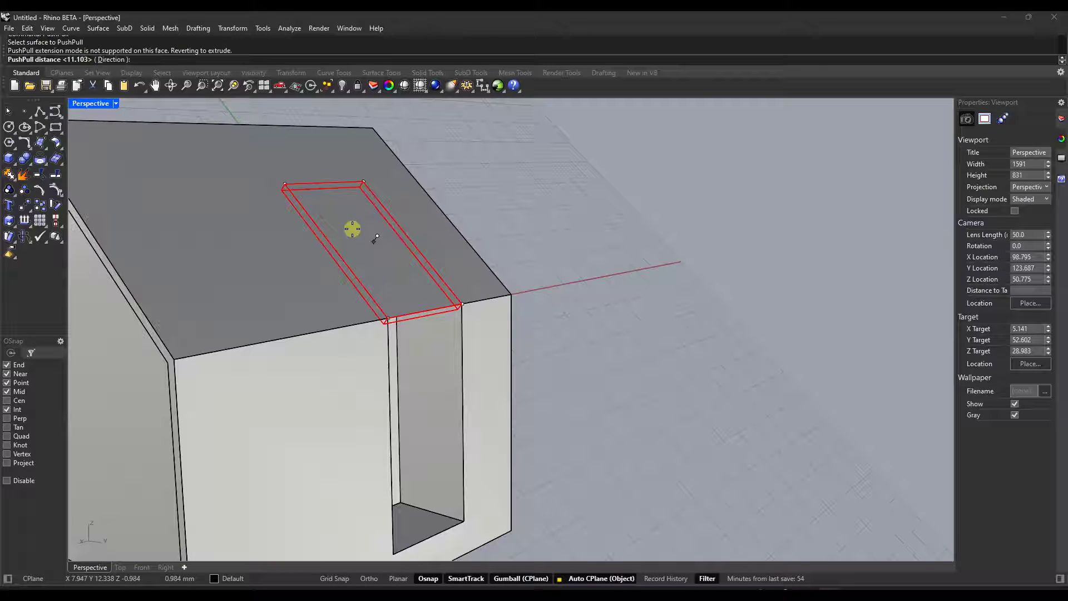
# Step: Push the door opening straight up through the roof, directed from its top corner to its bottom corner
pyautogui.click(103, 59)
pyautogui.scroll(-2, 453, 328)
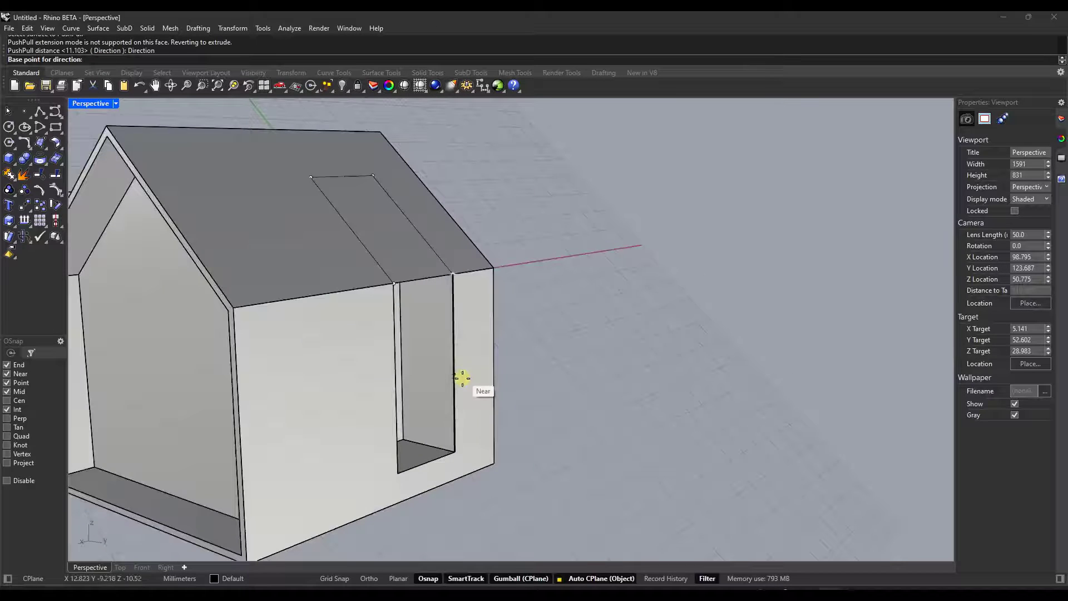
pyautogui.click(456, 451)
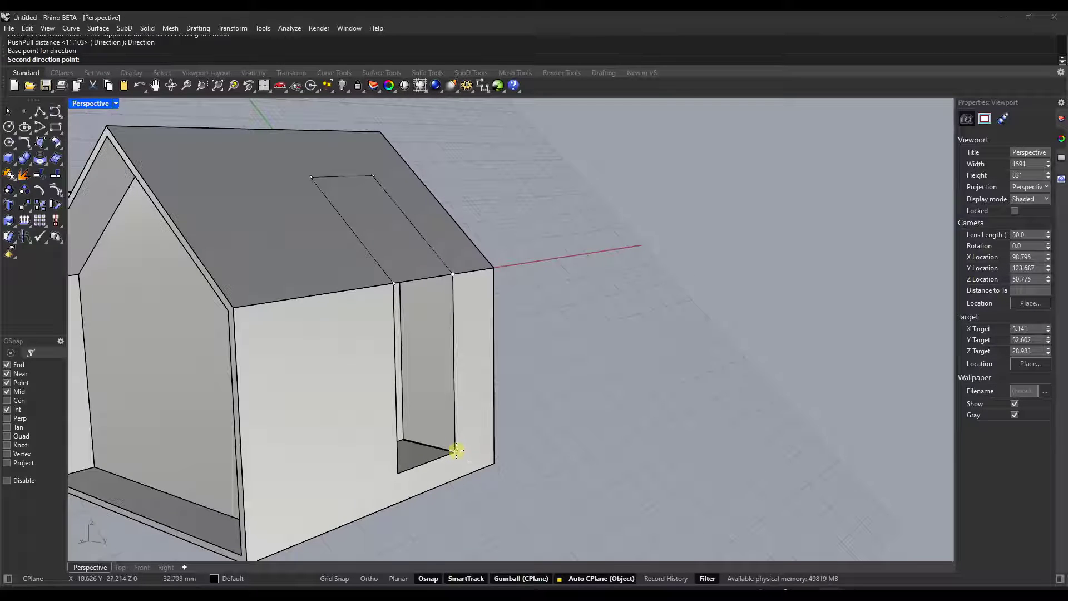
pyautogui.click(405, 439)
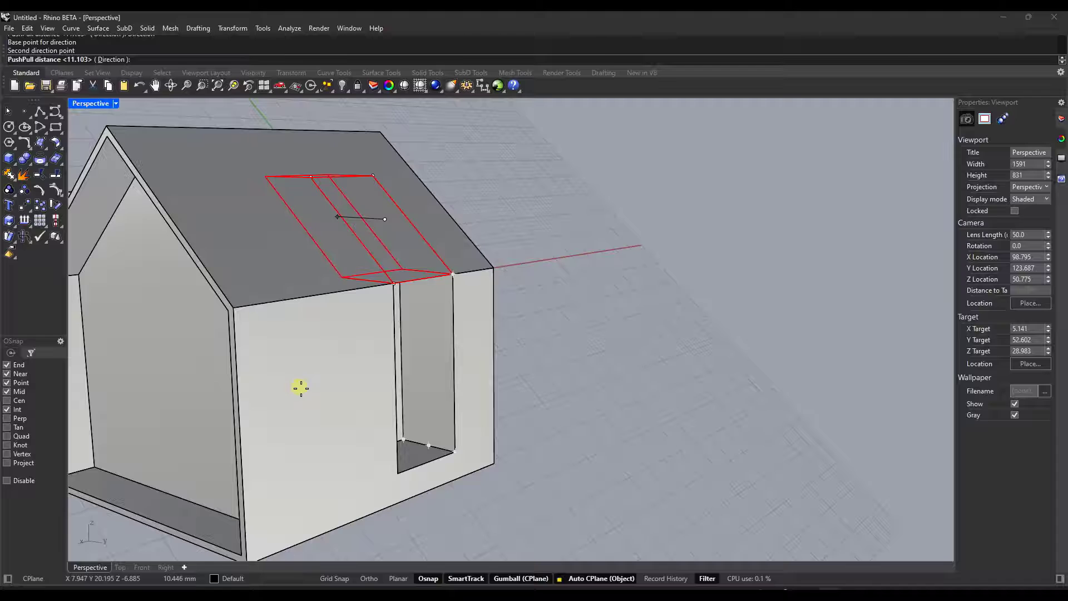
pyautogui.scroll(6, 403, 412)
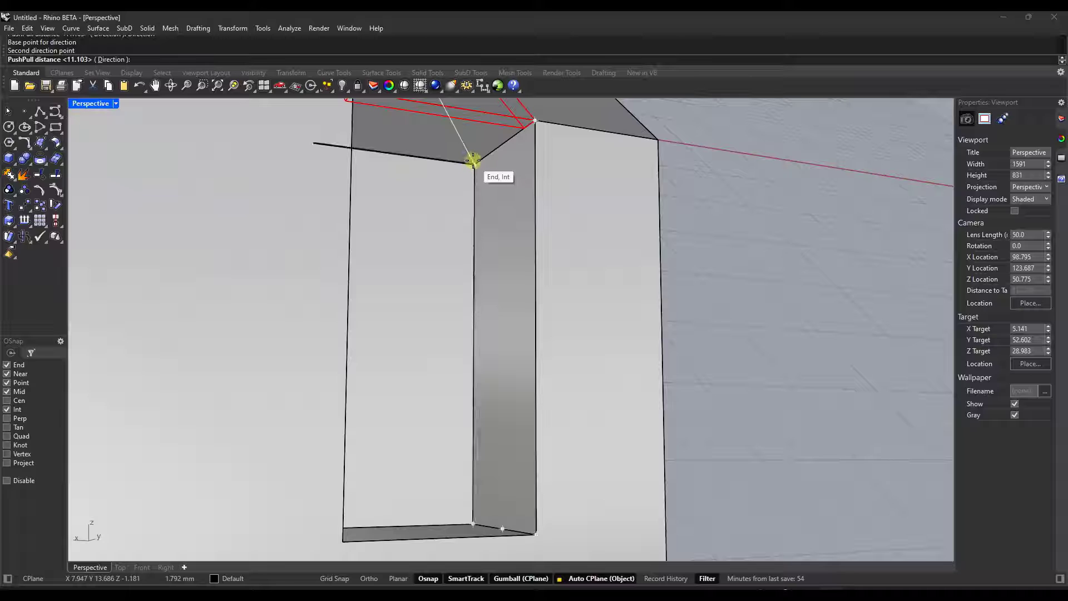
pyautogui.scroll(-2, 468, 228)
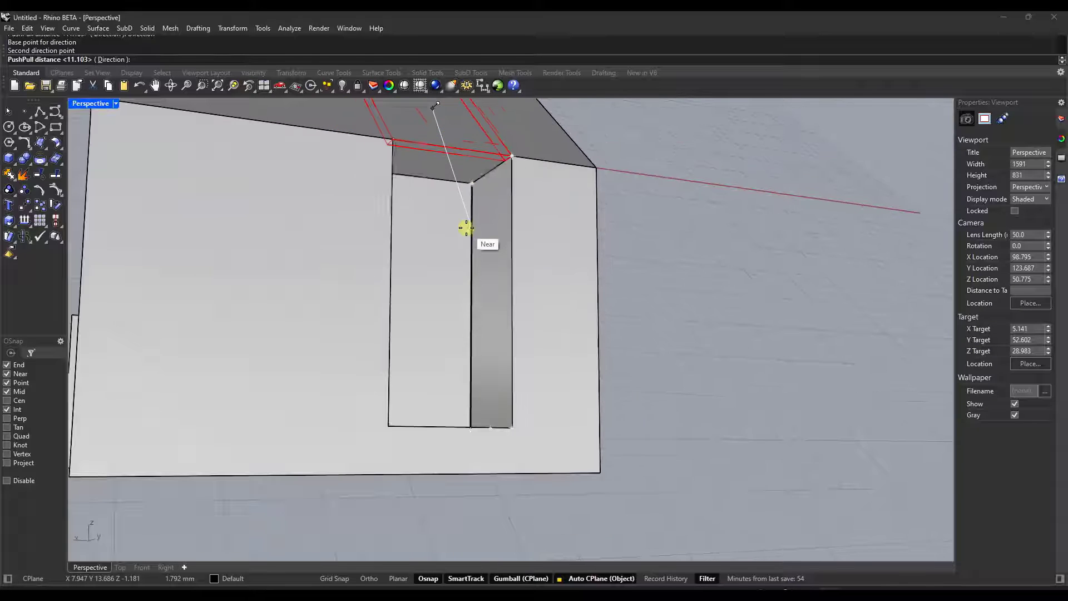
pyautogui.rightClick(450, 196)
# Step: Orbit and zoom out to frame the house, box and half-cylinder
pyautogui.moveTo(450, 196); pyautogui.dragTo(461, 245, button='right')
pyautogui.scroll(-5, 462, 245)
pyautogui.moveTo(506, 276); pyautogui.dragTo(550, 258, button='right')
pyautogui.scroll(3, 523, 228)
pyautogui.scroll(-3, 523, 228)
pyautogui.scroll(-2, 549, 259)
pyautogui.moveTo(292, 235); pyautogui.dragTo(205, 233, button='right')
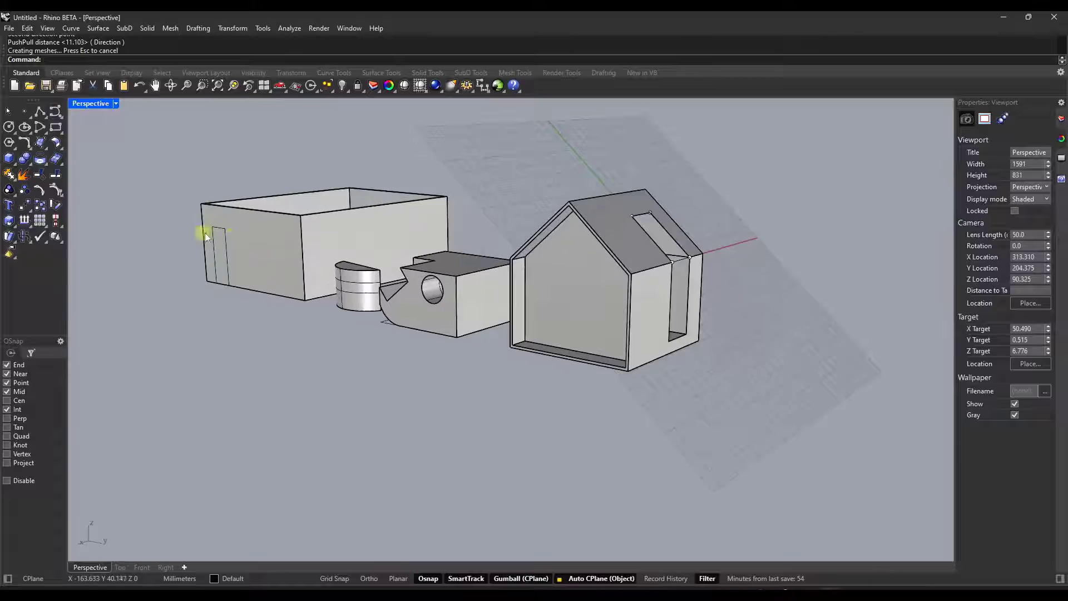
# Step: Copy the curve across the half-cylinder lower down to mark off a middle band
pyautogui.scroll(5, 334, 256)
pyautogui.moveTo(393, 257); pyautogui.dragTo(370, 291, button='right')
pyautogui.scroll(5, 317, 333)
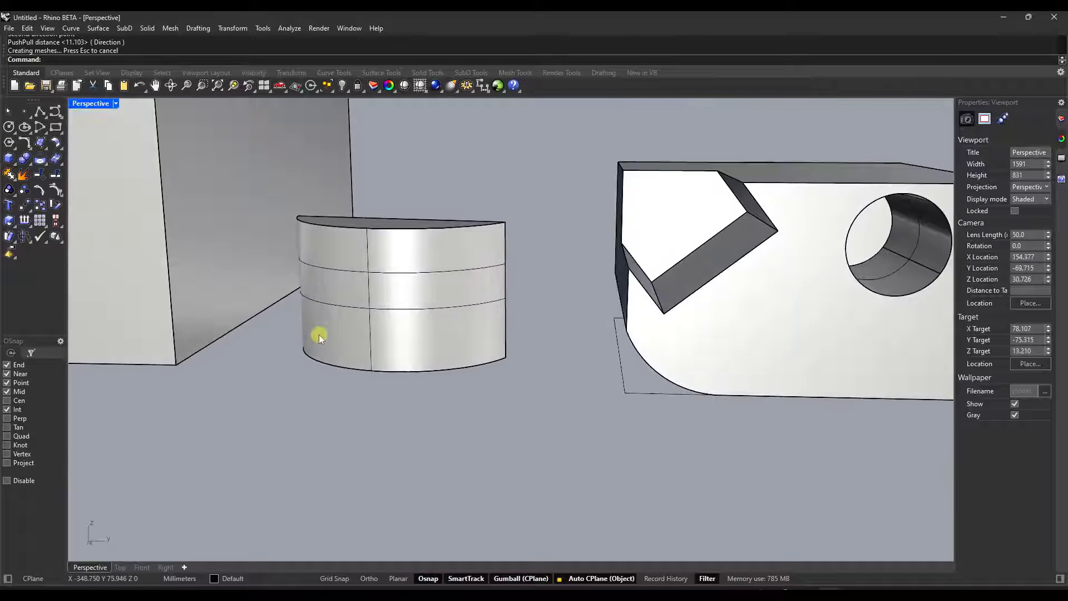
pyautogui.click(326, 292)
pyautogui.click(349, 272)
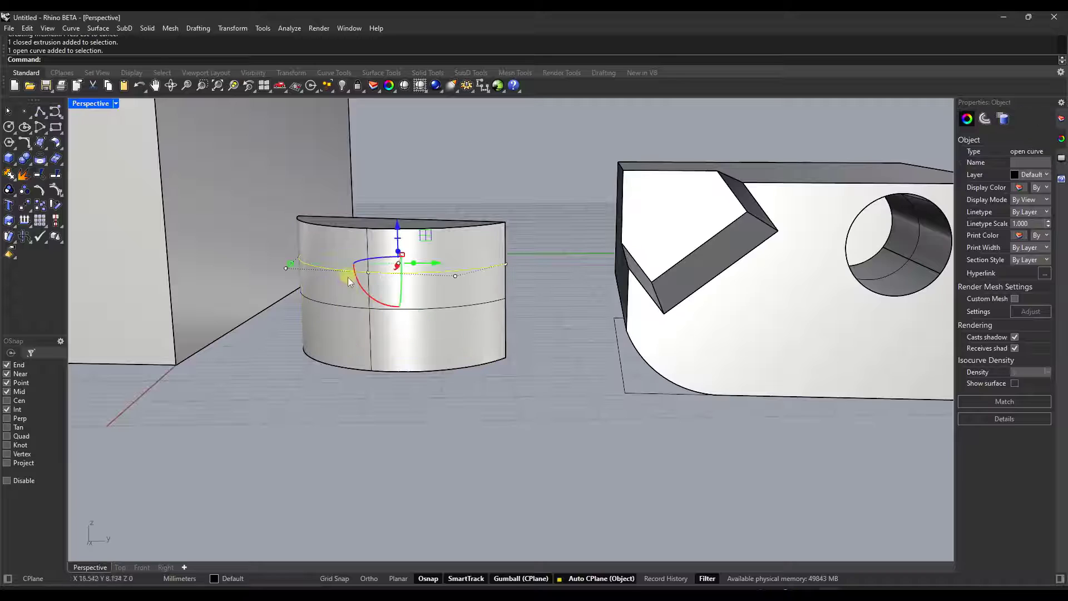
pyautogui.keyDown('alt'); pyautogui.moveTo(348, 277); pyautogui.dragTo(345, 306); pyautogui.keyUp('alt')
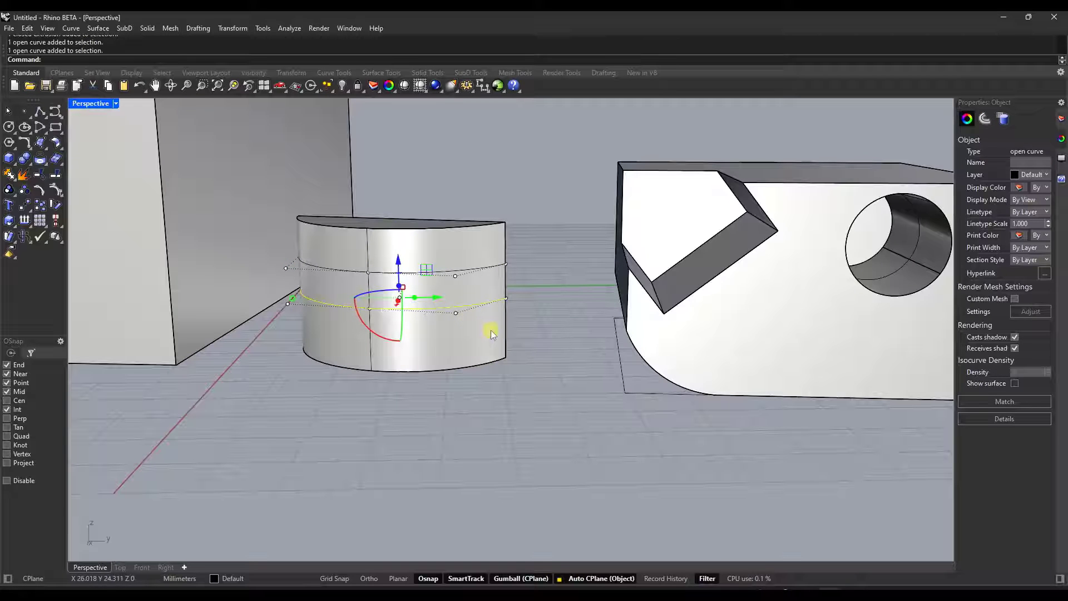
pyautogui.moveTo(491, 330); pyautogui.dragTo(314, 325, button='right')
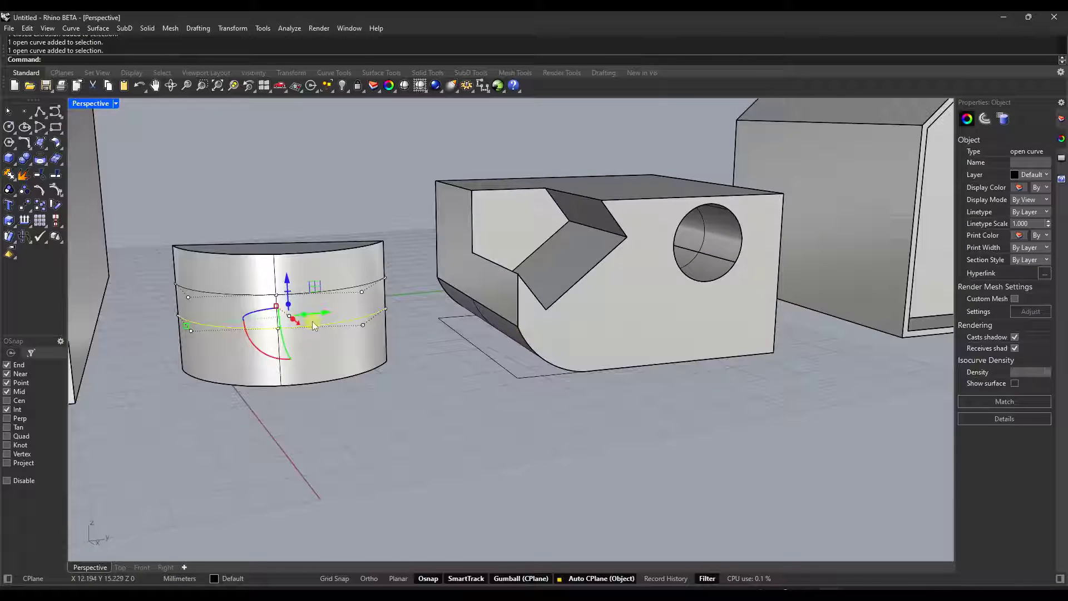
pyautogui.scroll(2, 313, 325)
pyautogui.click(465, 374)
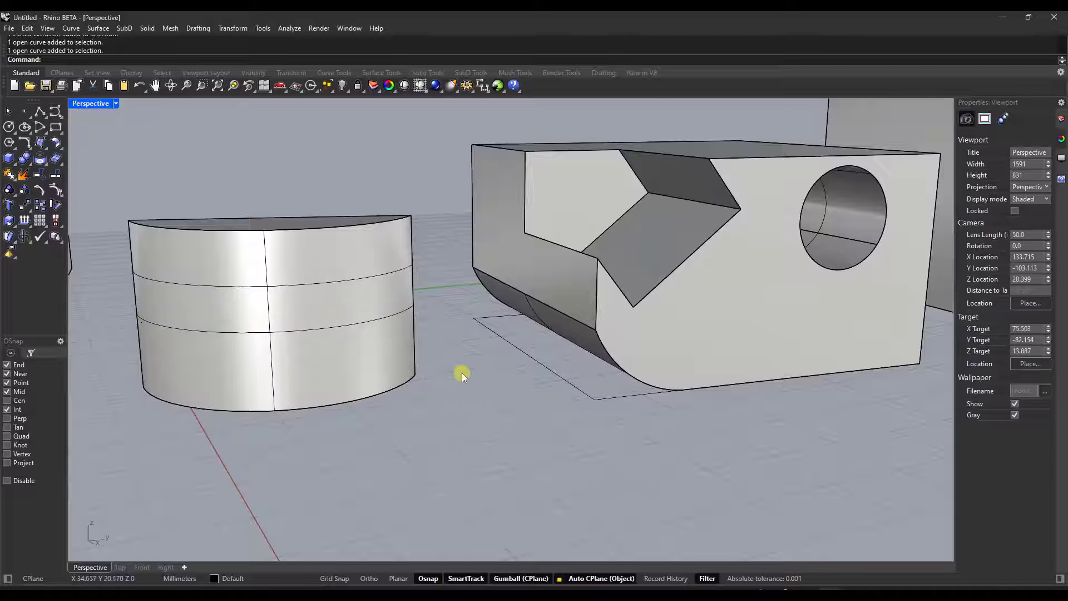
# Step: Use PushPull to push the half-cylinder's middle band inward as a groove
pyautogui.write('PushPull')
pyautogui.press('Return')
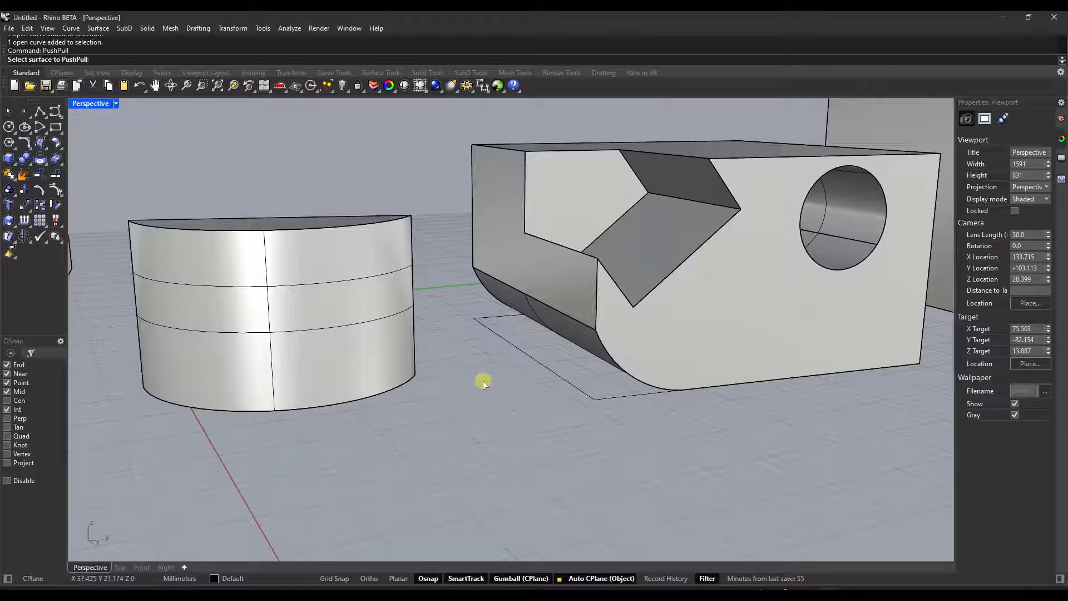
pyautogui.click(319, 305)
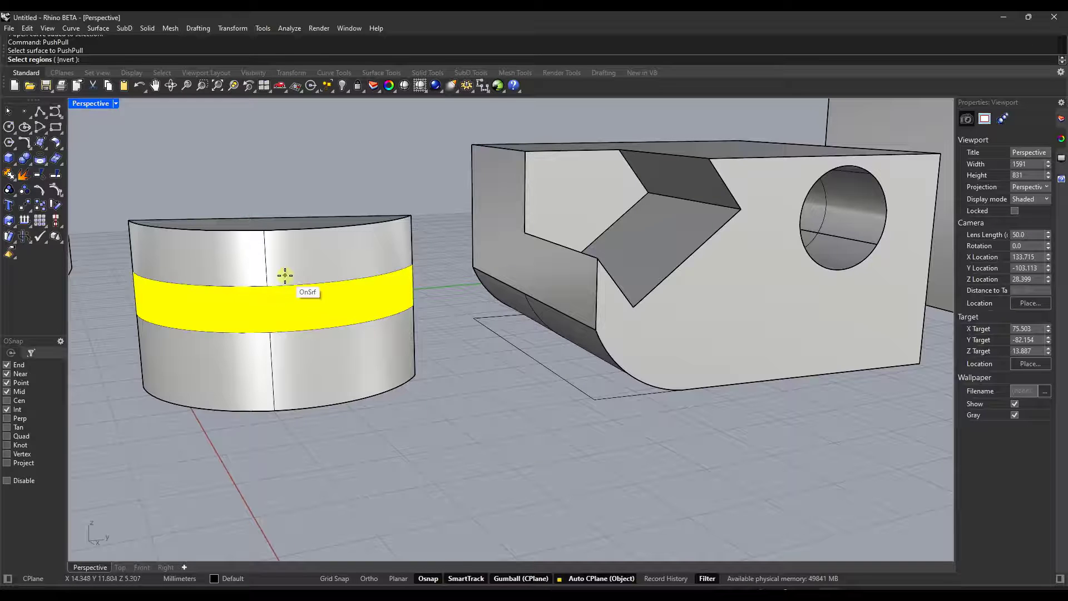
pyautogui.moveTo(298, 336); pyautogui.dragTo(367, 343, button='right')
pyautogui.scroll(-3, 248, 319)
pyautogui.scroll(1, 223, 323)
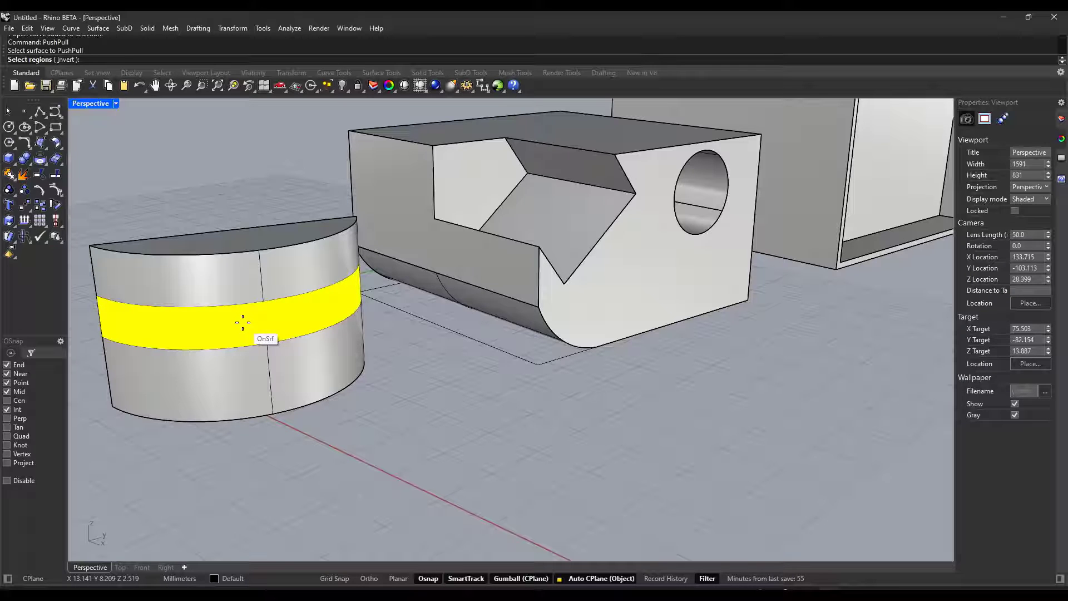
pyautogui.press('Return')
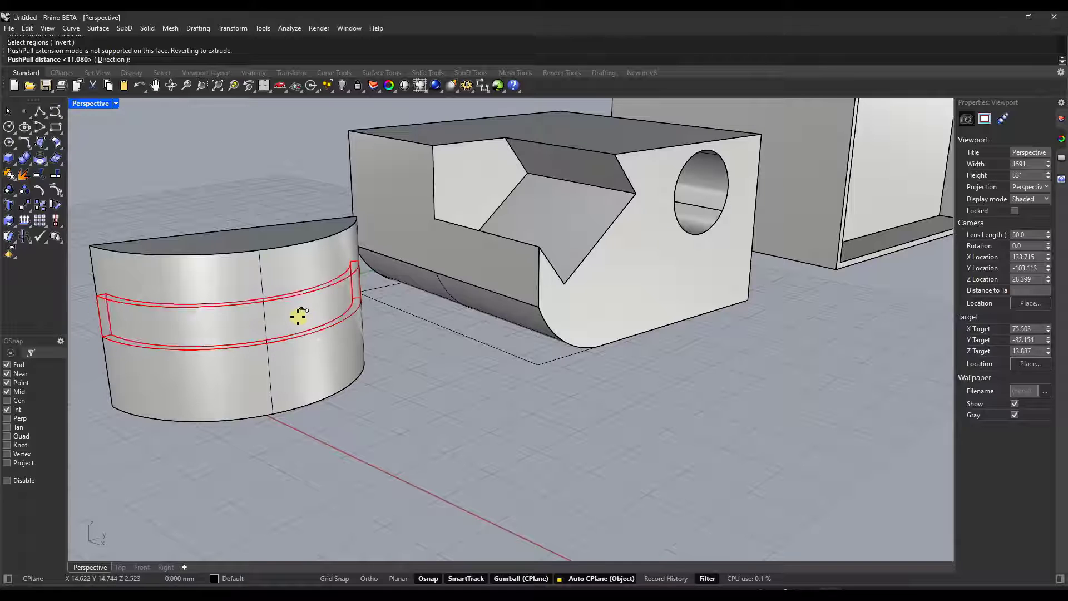
pyautogui.click(285, 317)
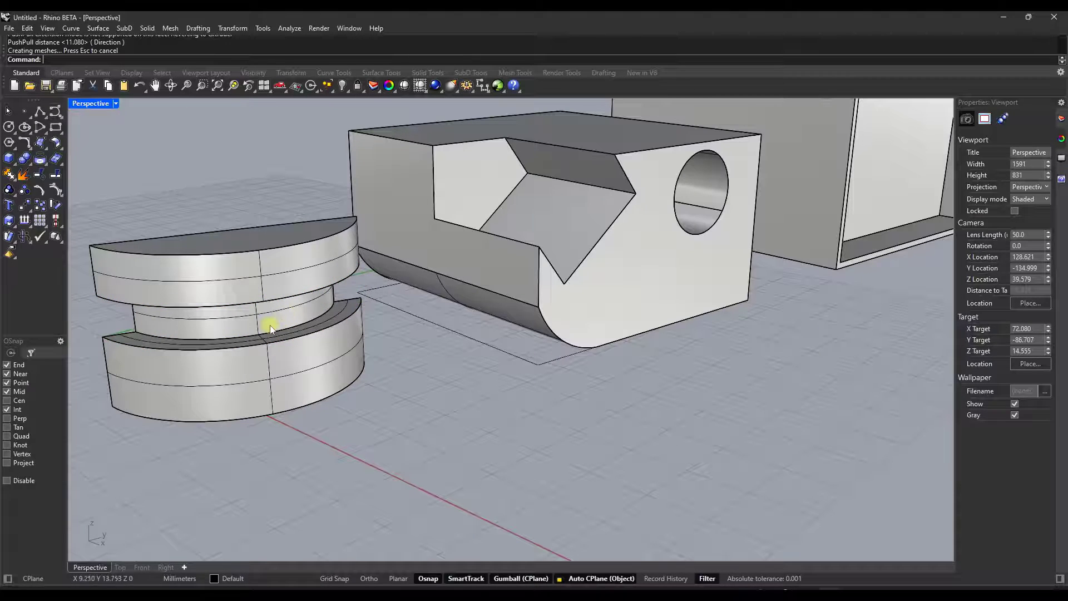
pyautogui.moveTo(270, 328); pyautogui.dragTo(295, 298, button='right')
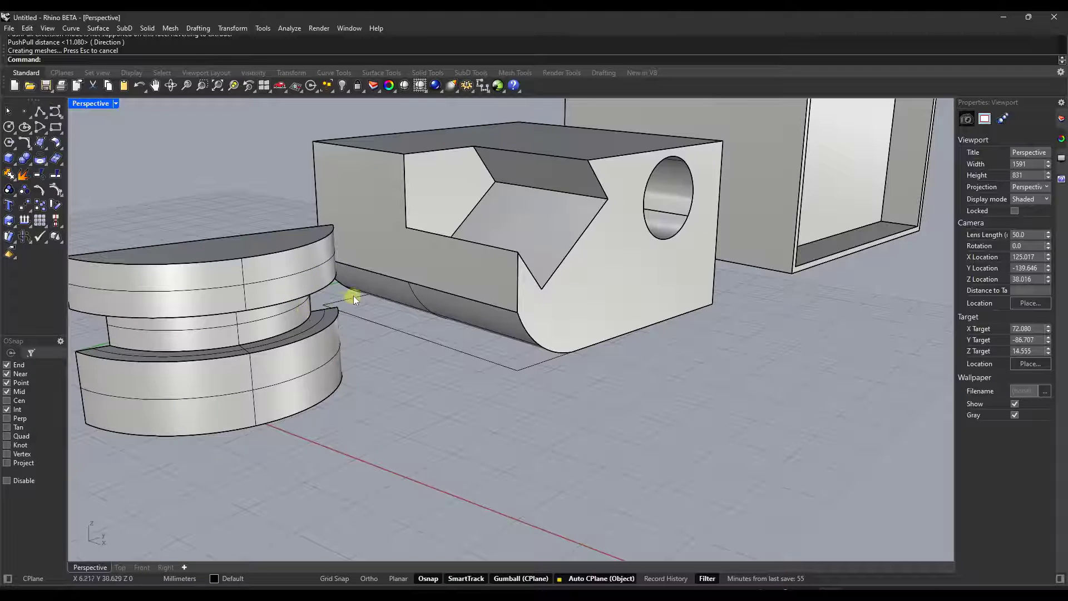
pyautogui.scroll(-5, 322, 293)
pyautogui.scroll(3, 304, 298)
pyautogui.scroll(-2, 334, 296)
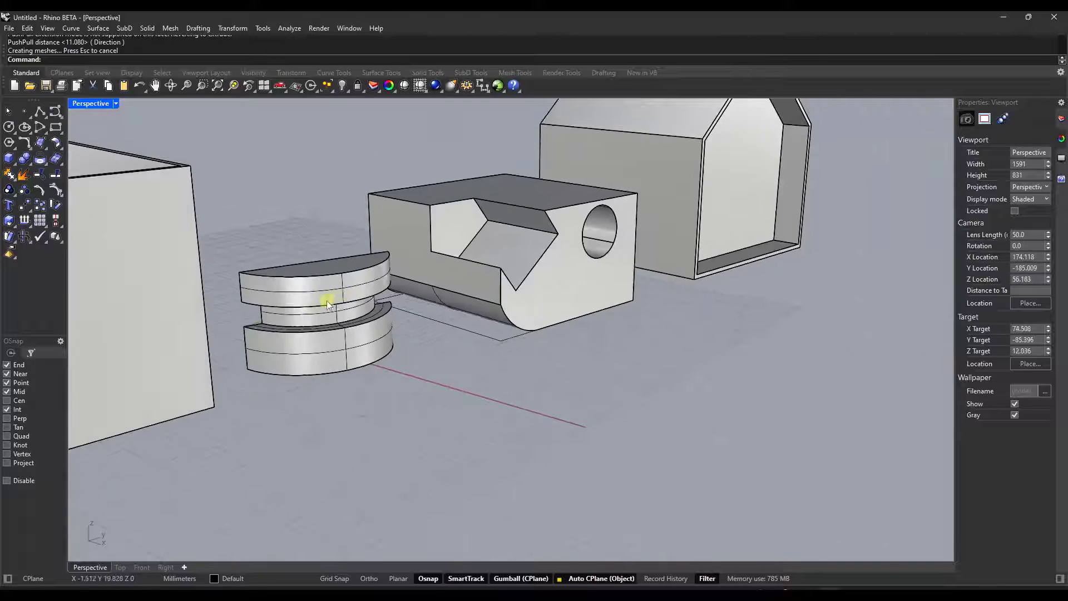
pyautogui.moveTo(309, 319); pyautogui.dragTo(312, 305, button='right')
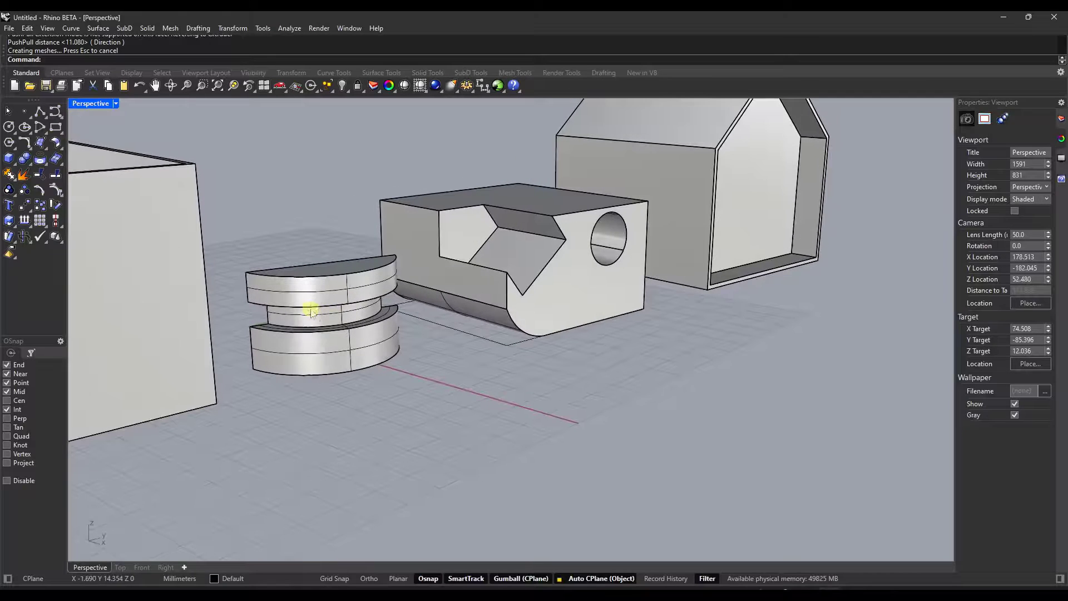
# Step: Undo the groove and rerun PushPull, inverting the middle-band pick to select the top and bottom bands
pyautogui.hotkey('ctrl', 'z')
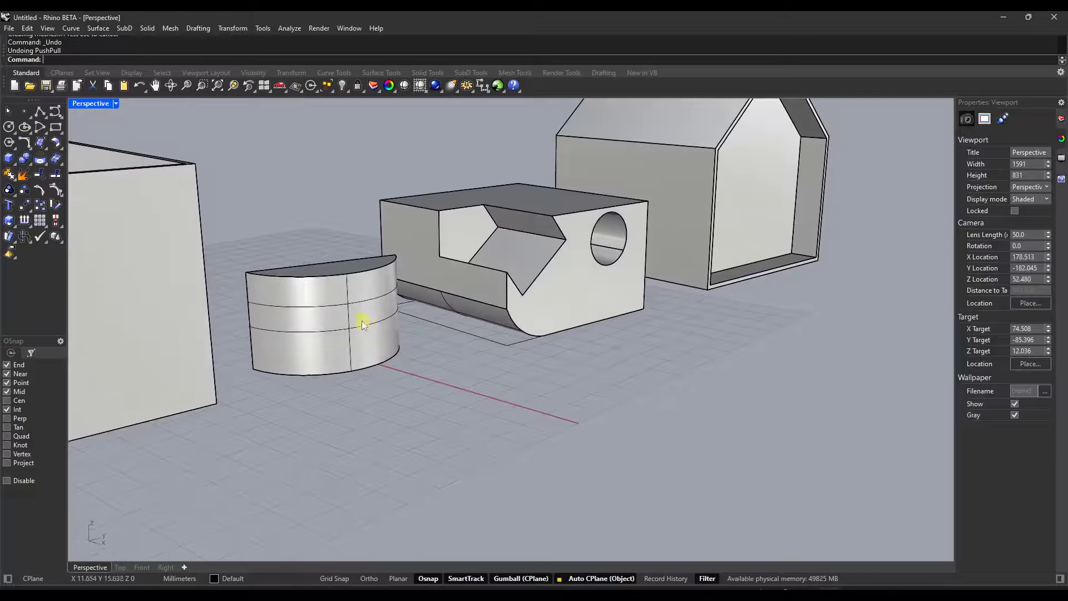
pyautogui.rightClick(300, 286)
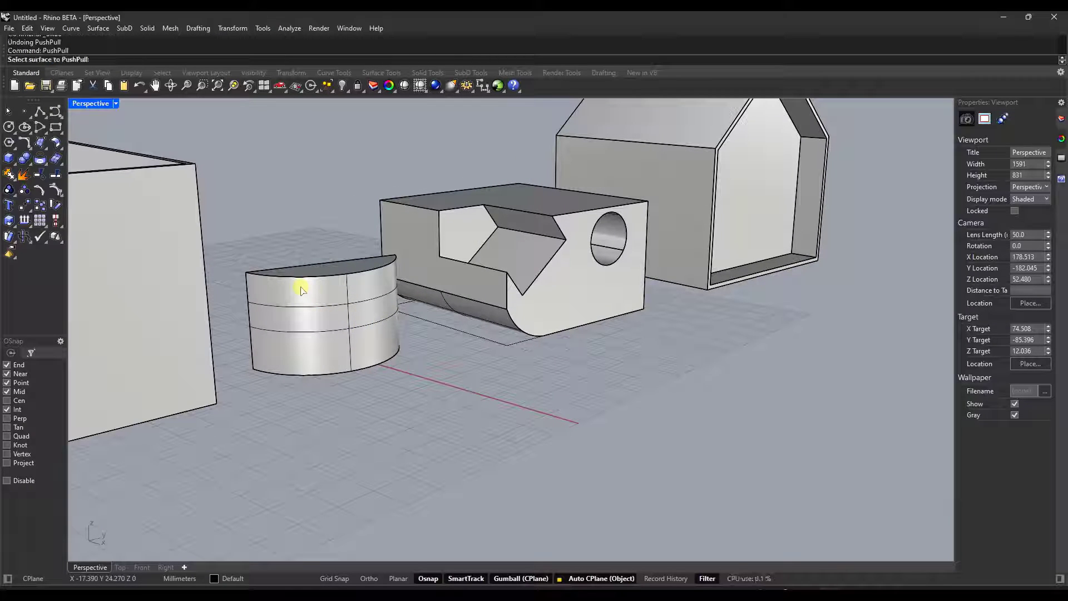
pyautogui.click(313, 329)
pyautogui.scroll(2, 341, 298)
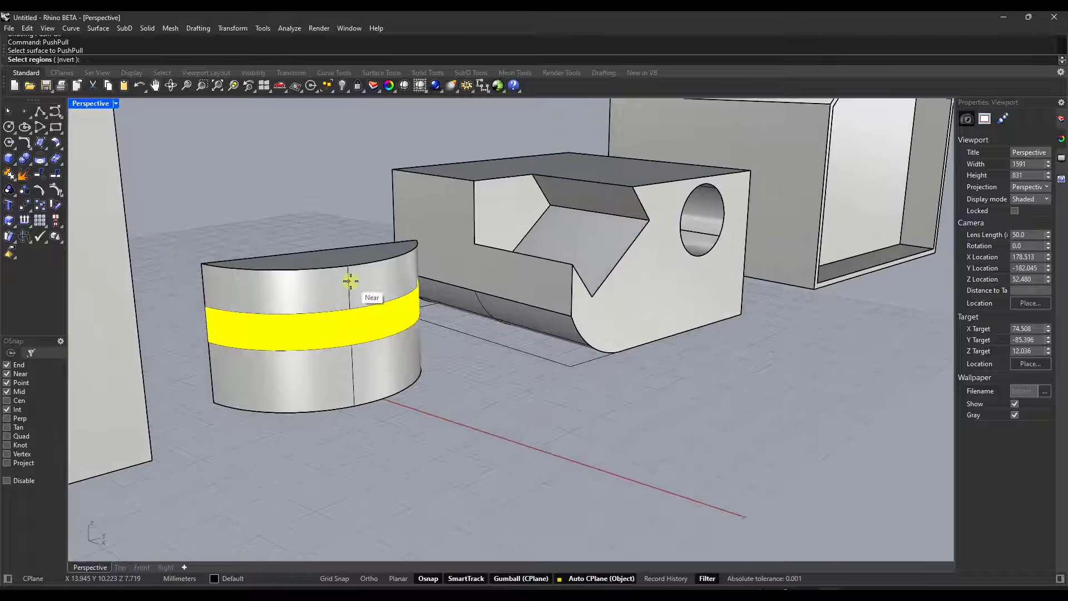
pyautogui.write('invert')
pyautogui.press('Return')
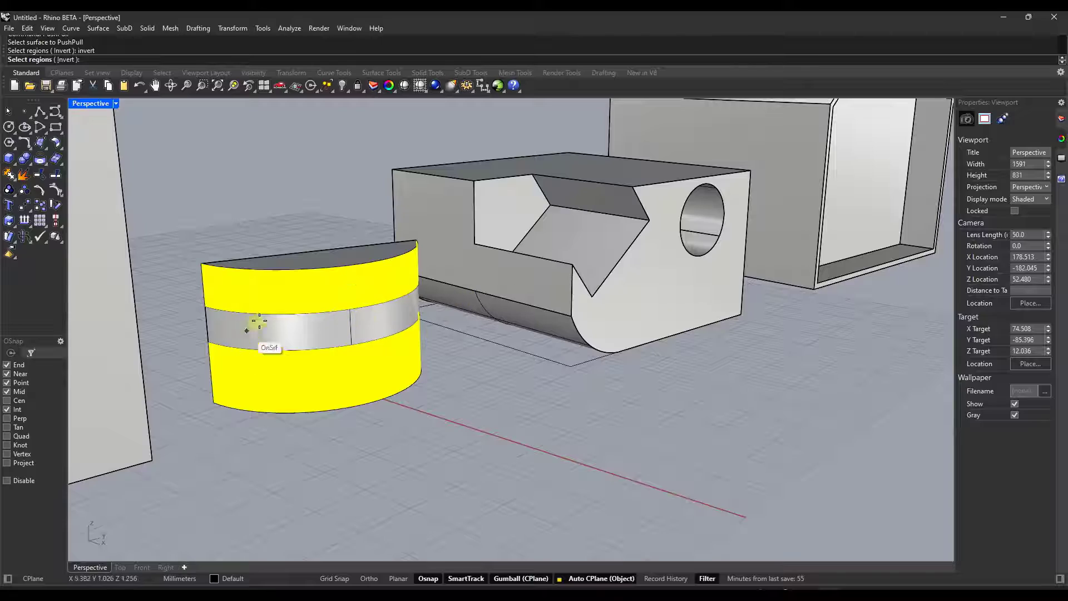
# Step: Push the top and bottom bands inward so the middle band stands out as a ridge
pyautogui.keyDown('shift'); pyautogui.moveTo(279, 306); pyautogui.dragTo(351, 298, button='right'); pyautogui.keyUp('shift')
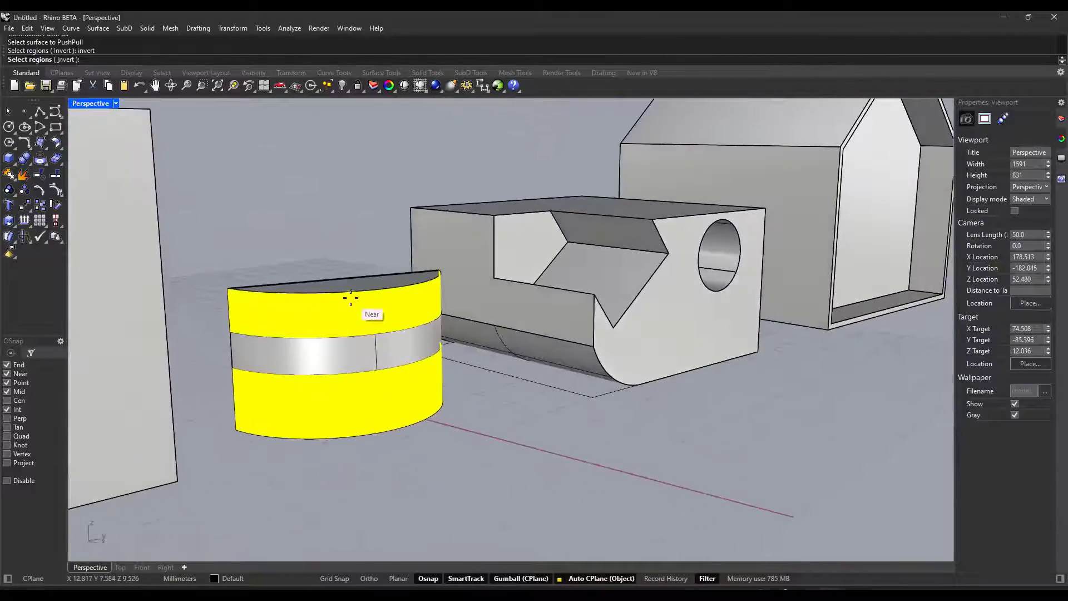
pyautogui.scroll(5, 353, 306)
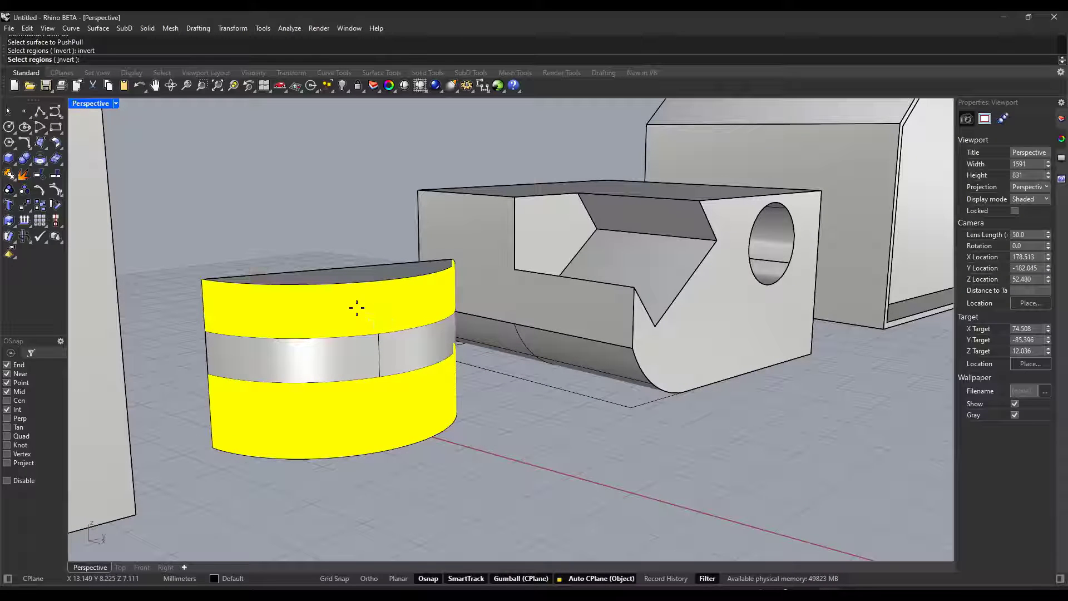
pyautogui.press('Return')
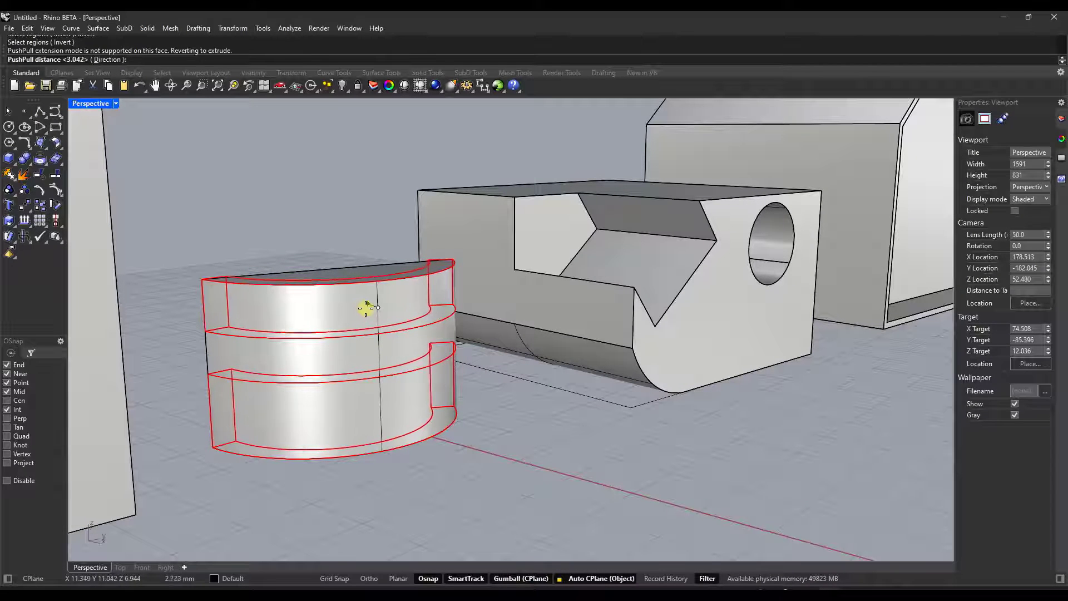
pyautogui.click(369, 308)
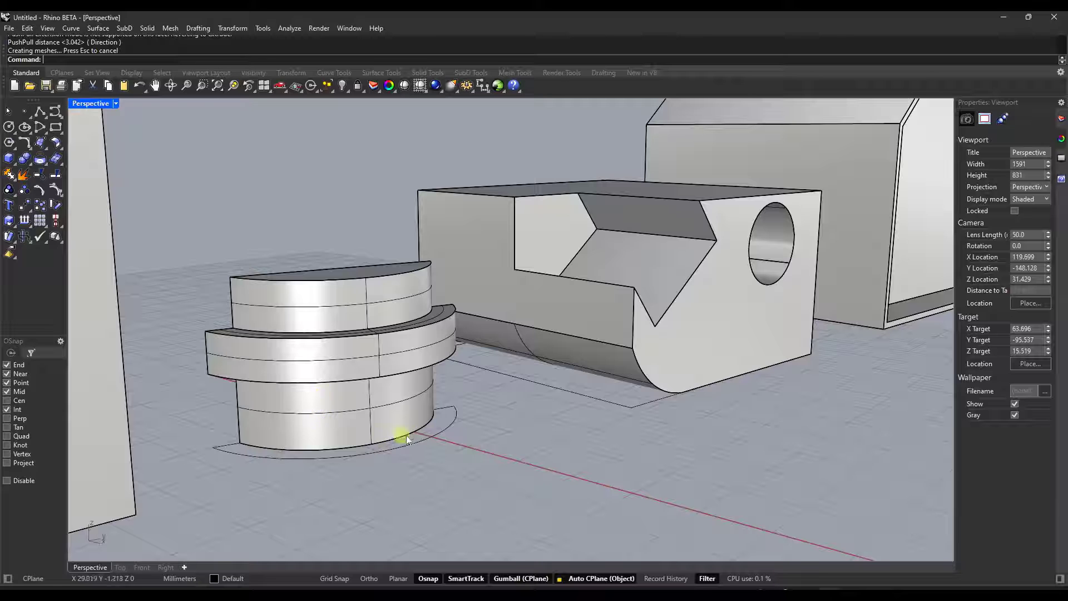
pyautogui.scroll(-4, 425, 362)
pyautogui.scroll(5, 406, 358)
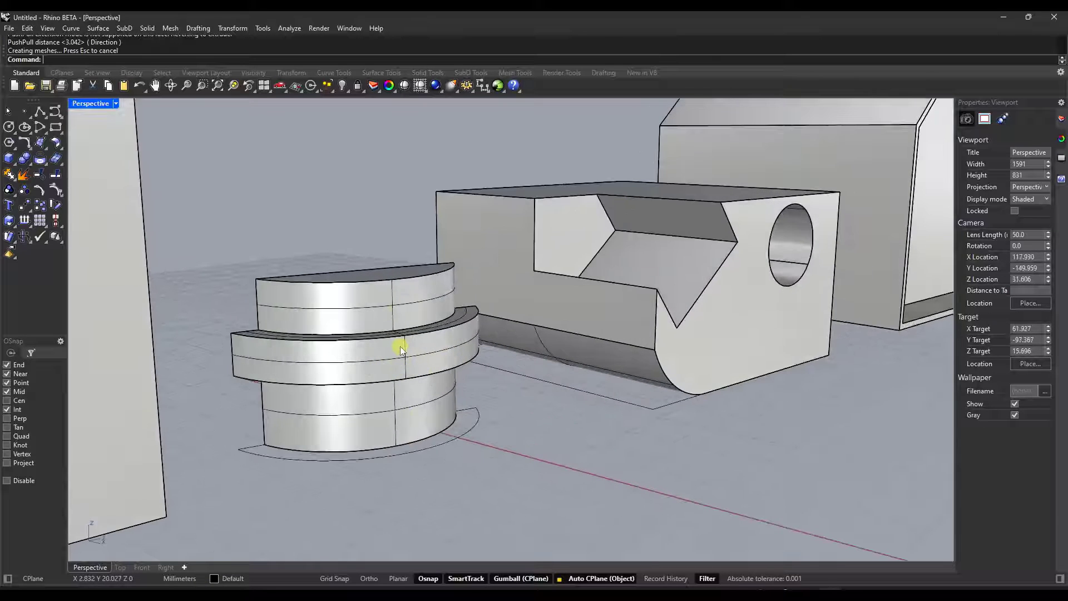
pyautogui.moveTo(428, 340); pyautogui.dragTo(505, 340, button='right')
pyautogui.scroll(-5, 505, 336)
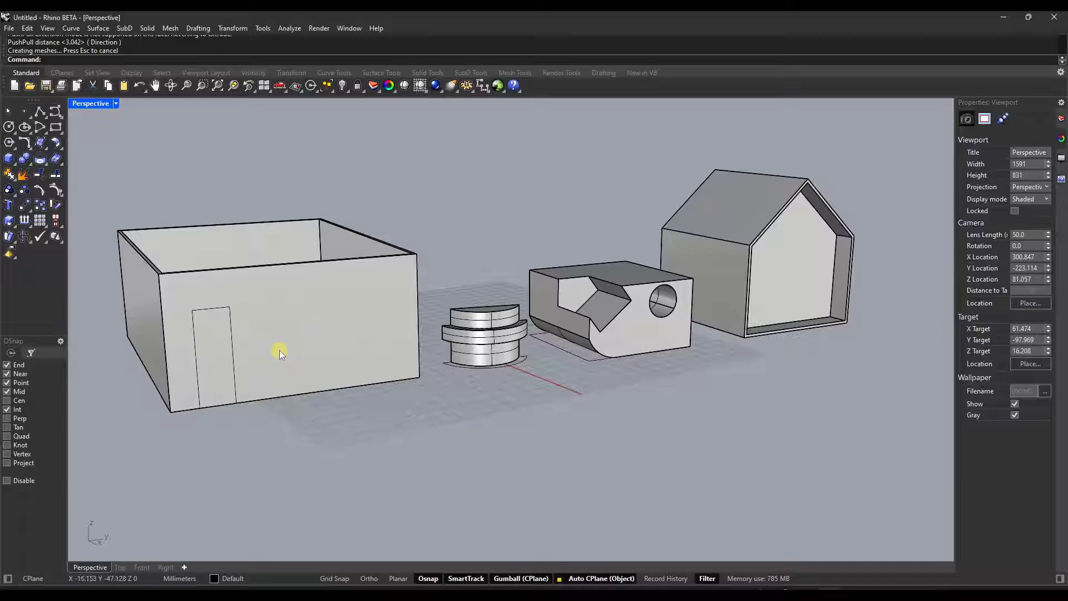
# Step: Draw the window rectangle on the box's front wall beside the door, on that face's CPlane
pyautogui.keyDown('ctrl'); pyautogui.keyDown('shift'); pyautogui.click(284, 341); pyautogui.keyUp('shift'); pyautogui.keyUp('ctrl')
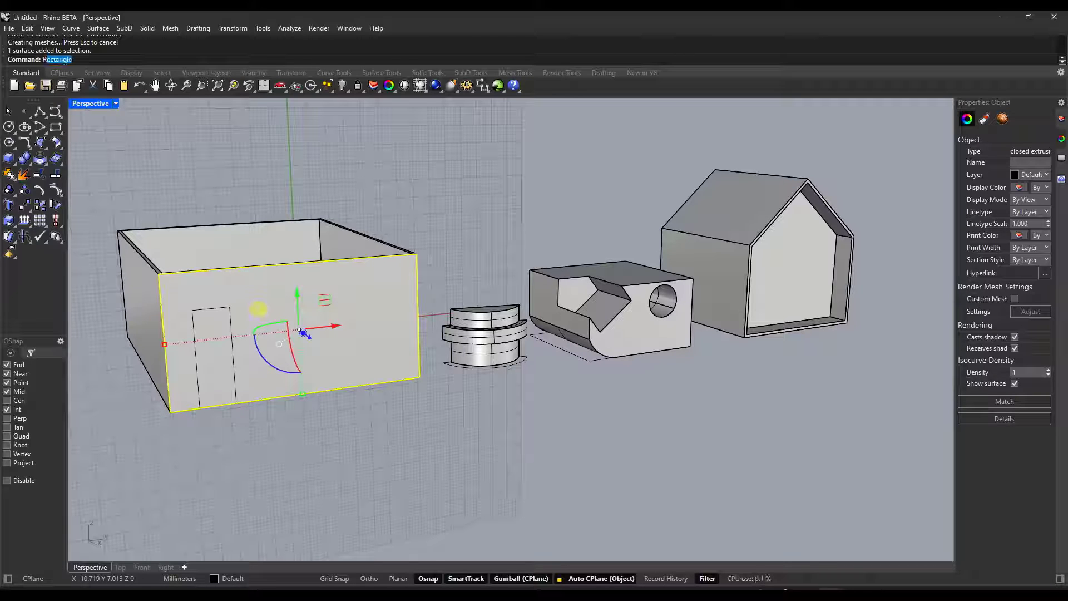
pyautogui.press('Return')
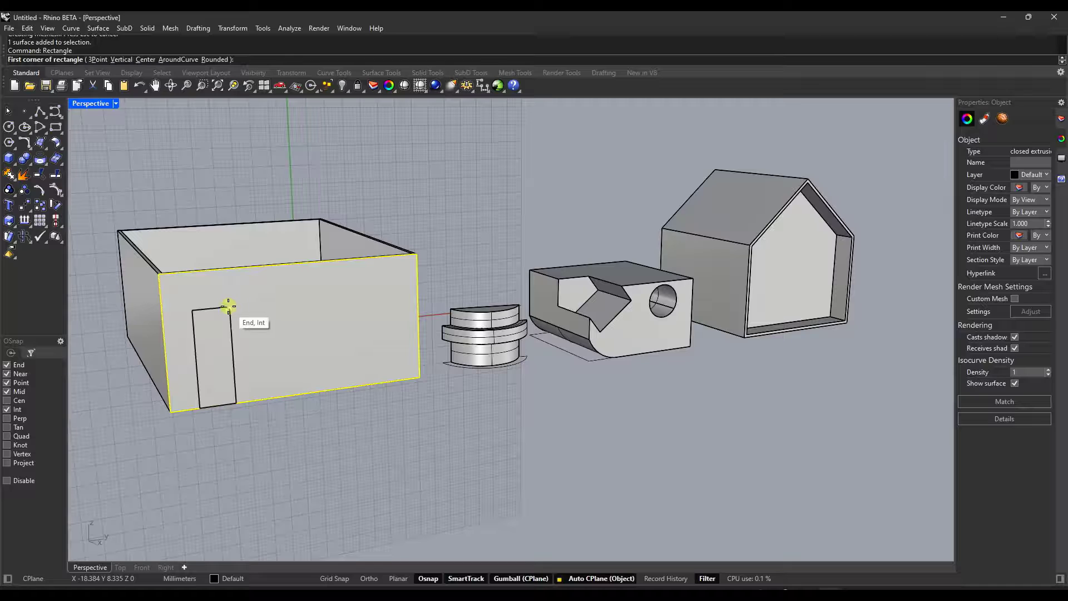
pyautogui.click(269, 302)
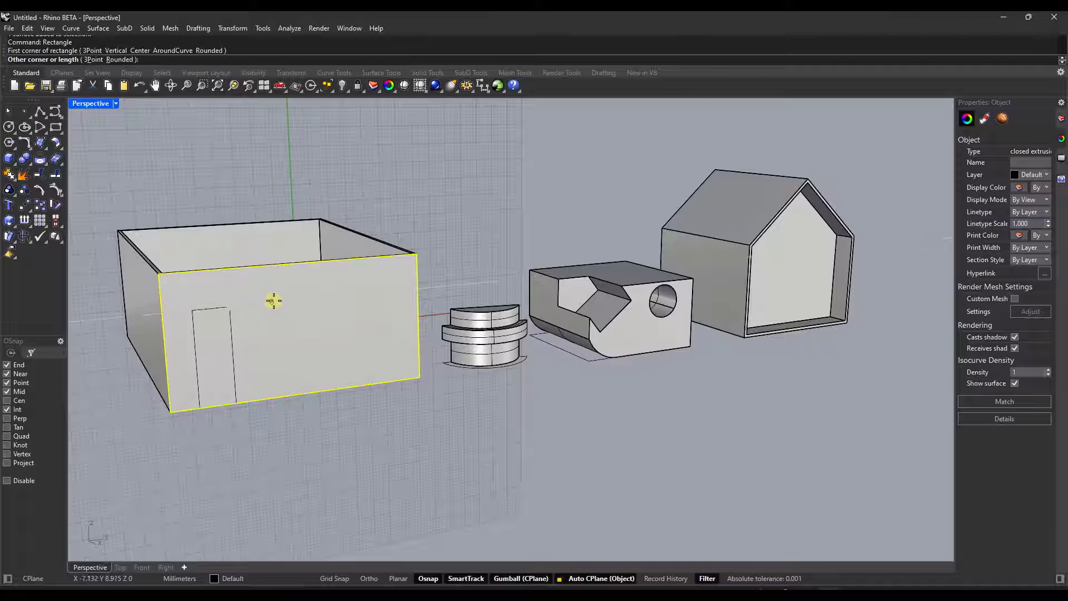
pyautogui.scroll(2, 325, 315)
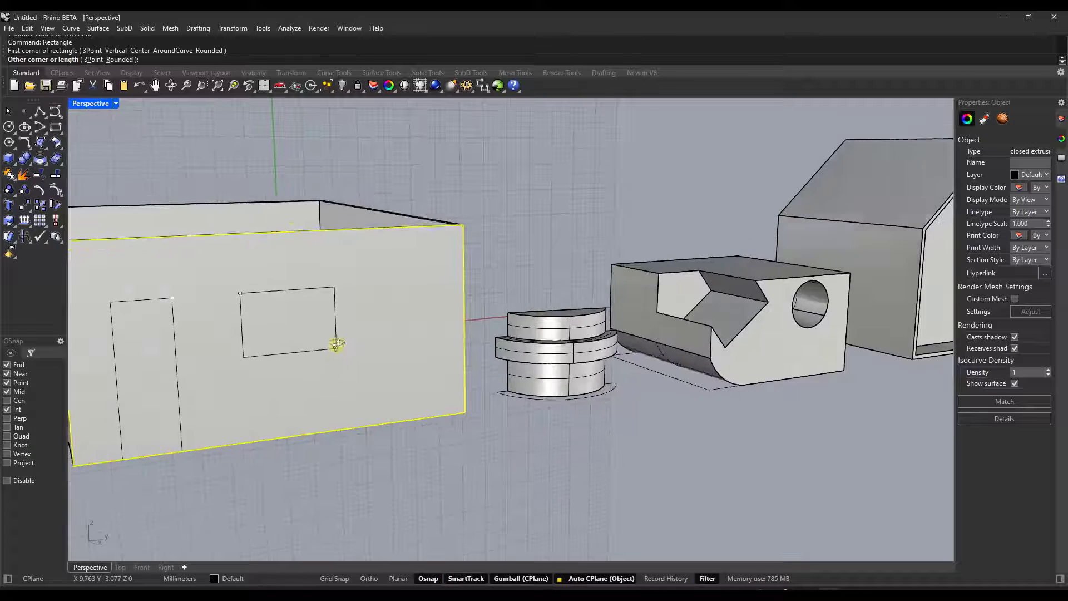
pyautogui.press('Home')
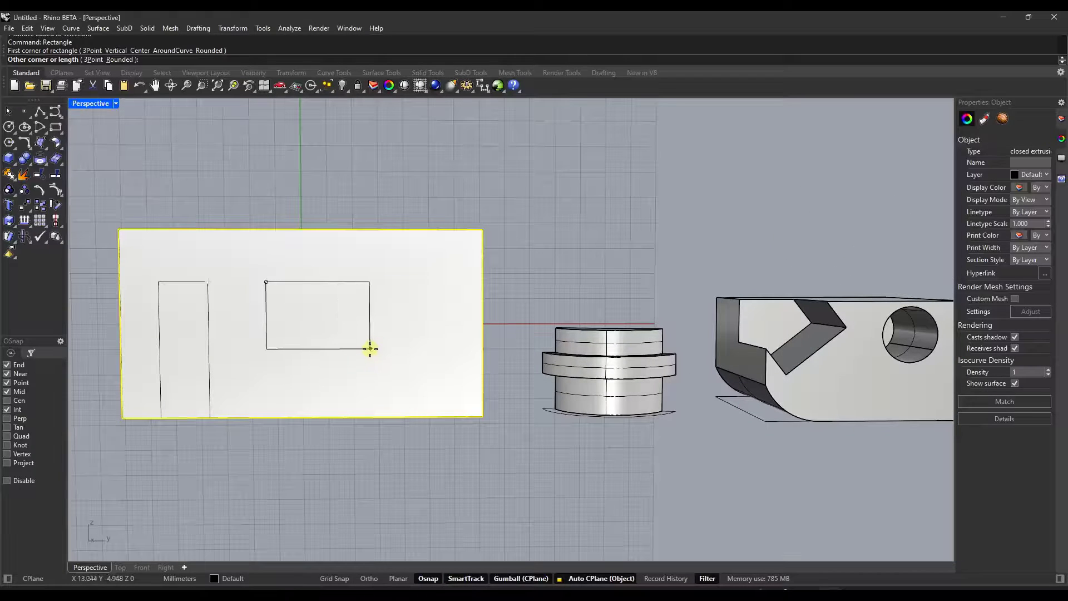
pyautogui.click(370, 349)
pyautogui.press('Home')
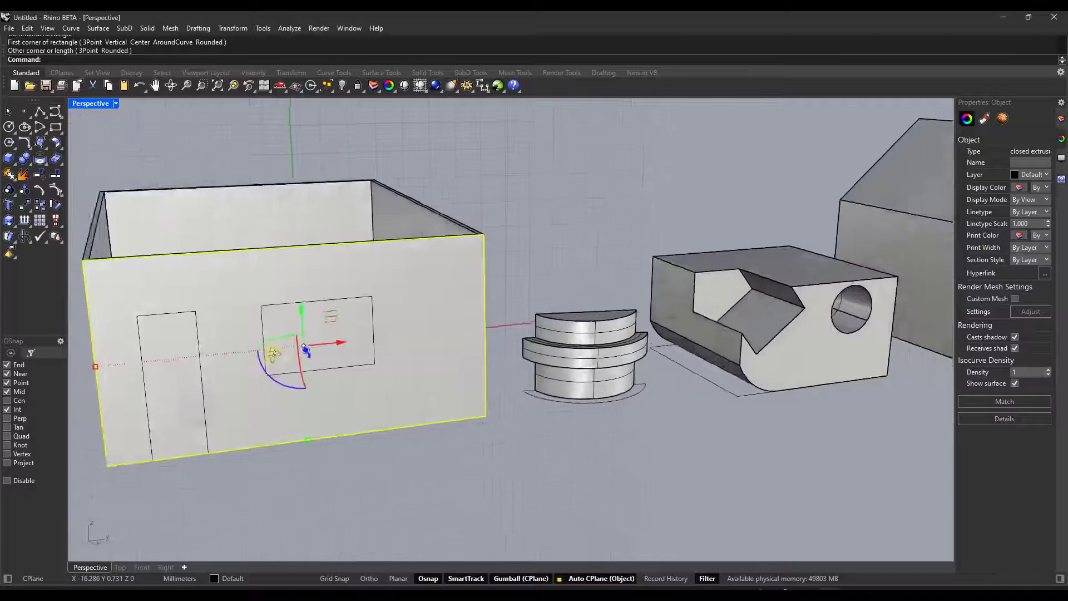
pyautogui.scroll(2, 273, 354)
# Step: Check the window and door outlines, then clear the selection and view the box's side
pyautogui.click(261, 323)
pyautogui.click(178, 310)
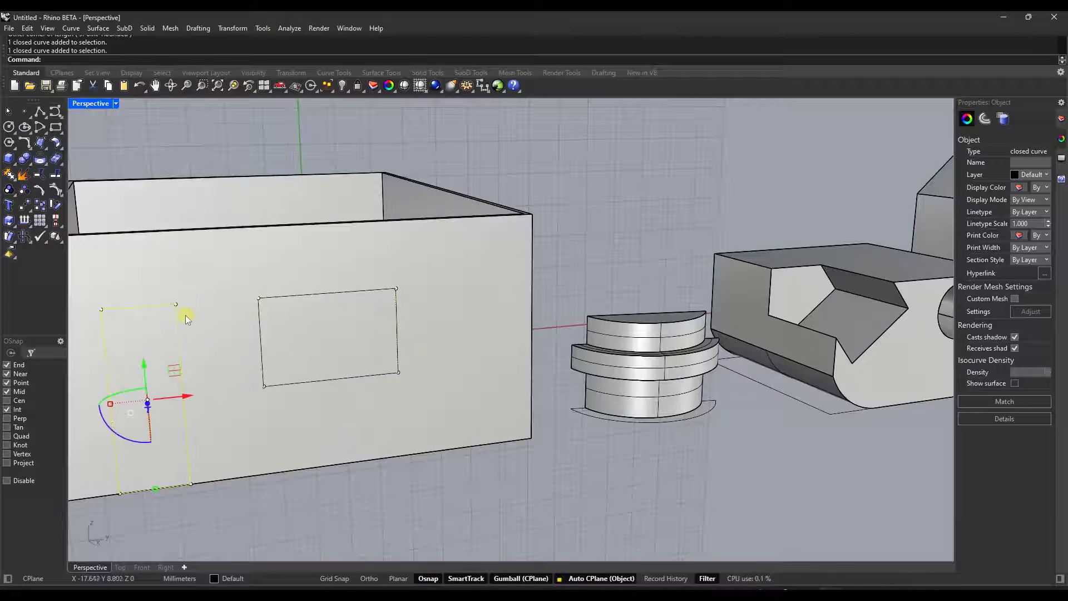
pyautogui.click(351, 159)
pyautogui.moveTo(350, 159); pyautogui.dragTo(212, 269, button='right')
pyautogui.scroll(2, 216, 278)
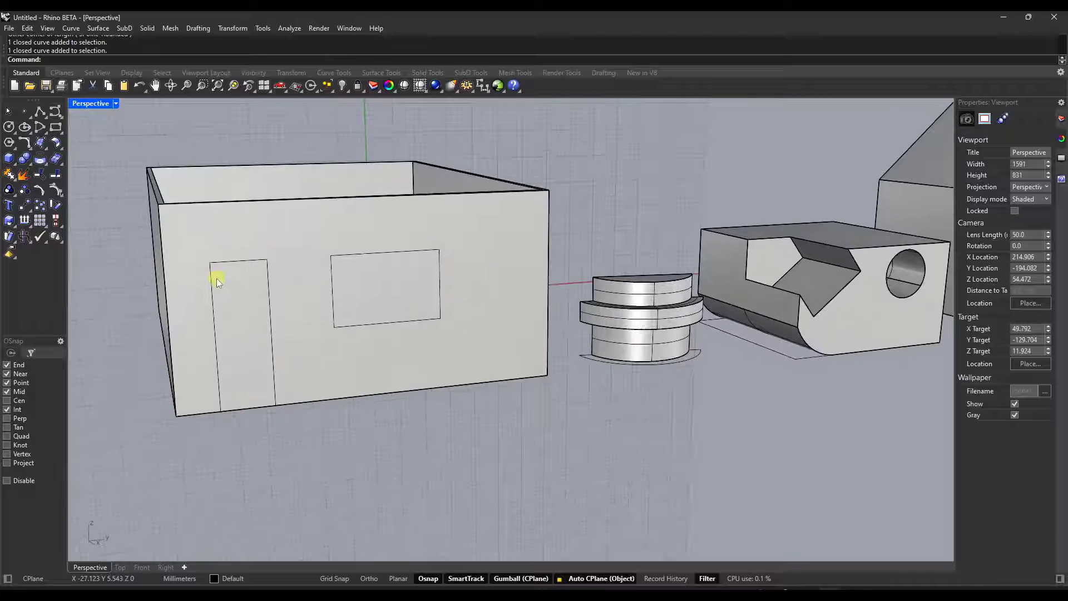
# Step: Push the door region into the front wall with PushPull to cut the door opening
pyautogui.write('ushPull')
pyautogui.press('Return')
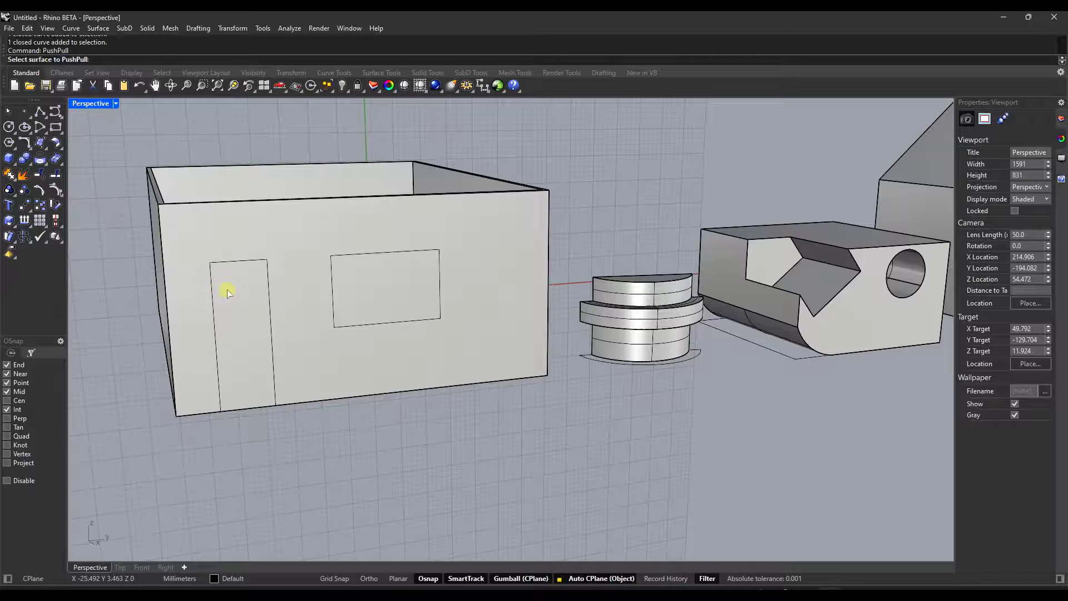
pyautogui.click(228, 292)
pyautogui.moveTo(238, 298); pyautogui.dragTo(506, 180, button='right')
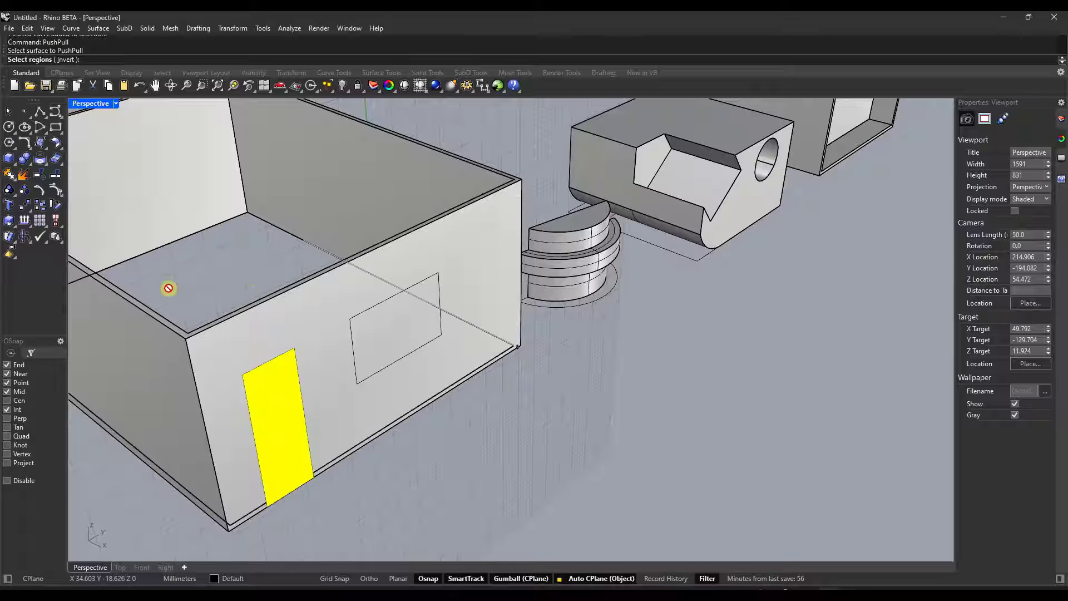
pyautogui.press('Return')
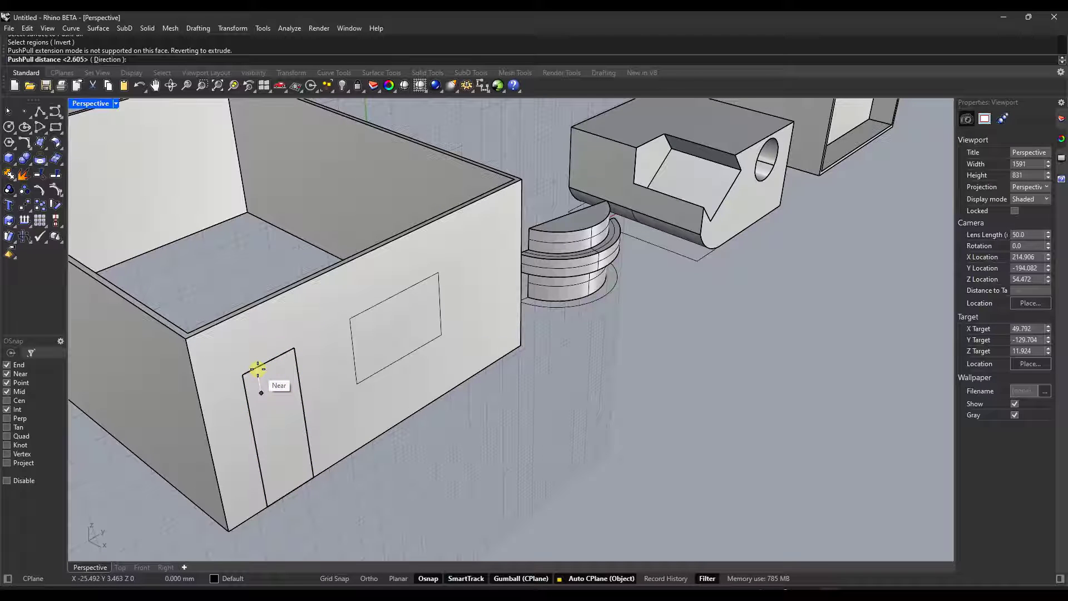
pyautogui.scroll(2, 259, 392)
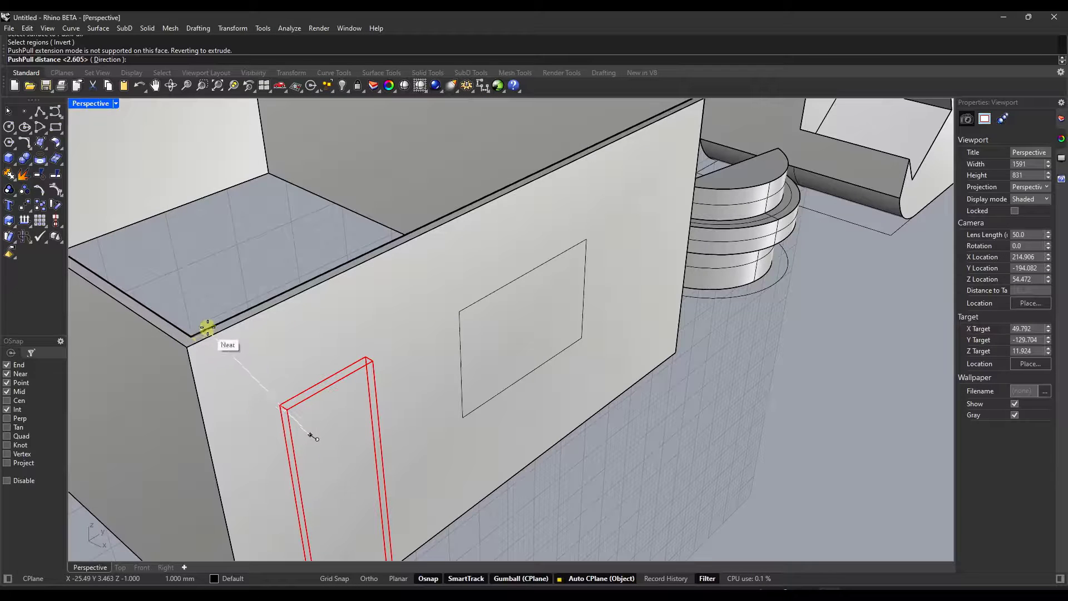
pyautogui.click(232, 313)
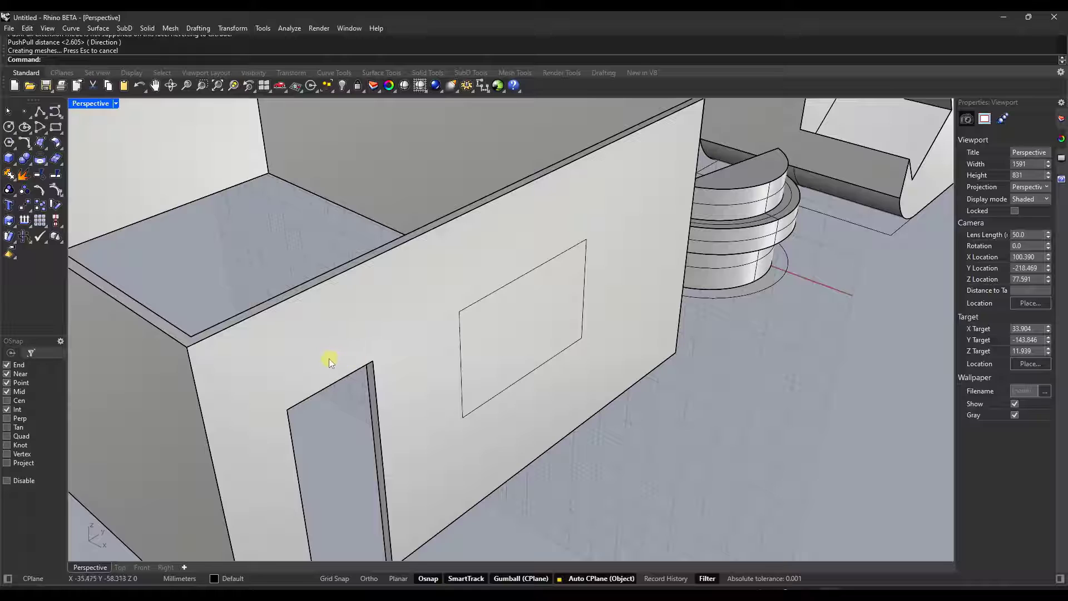
pyautogui.keyDown('shift'); pyautogui.moveTo(329, 358); pyautogui.dragTo(350, 327, button='right'); pyautogui.keyUp('shift')
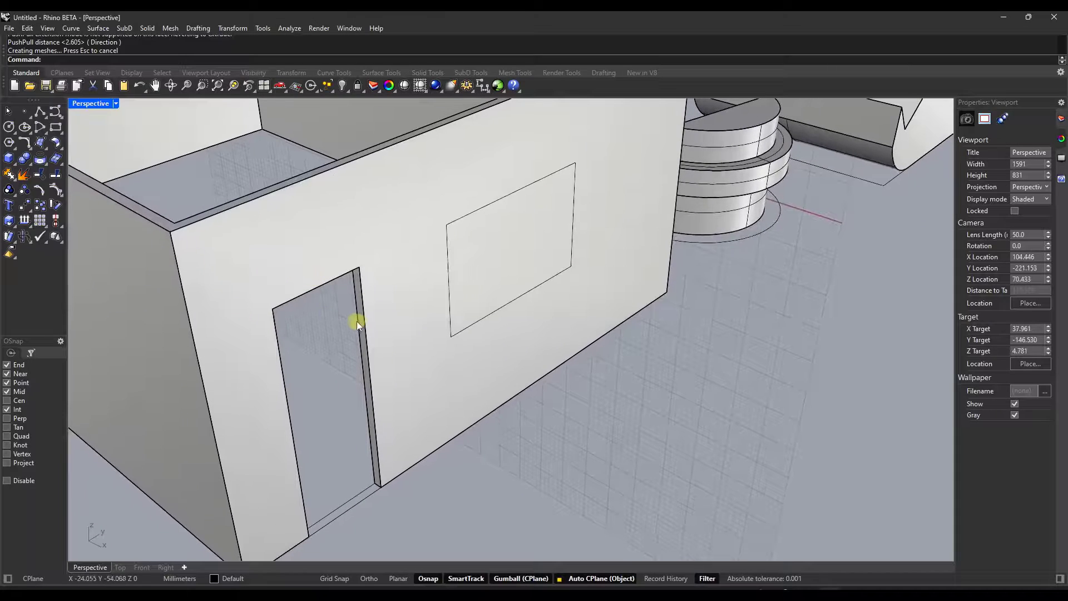
pyautogui.scroll(-5, 286, 261)
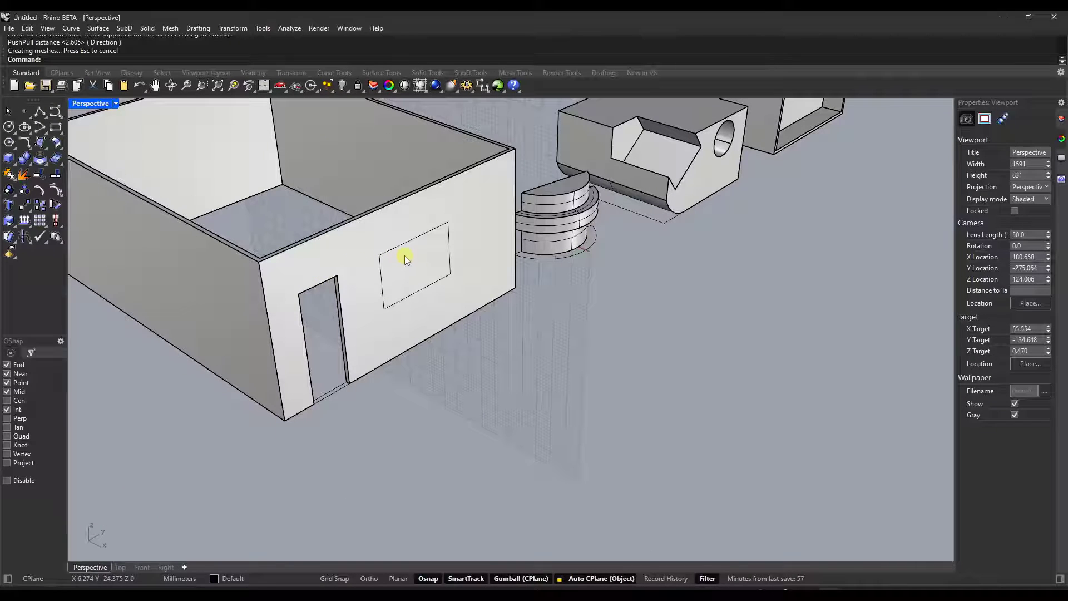
# Step: Push the window region to the inner wall corner, cutting the window opening
pyautogui.press('Return')
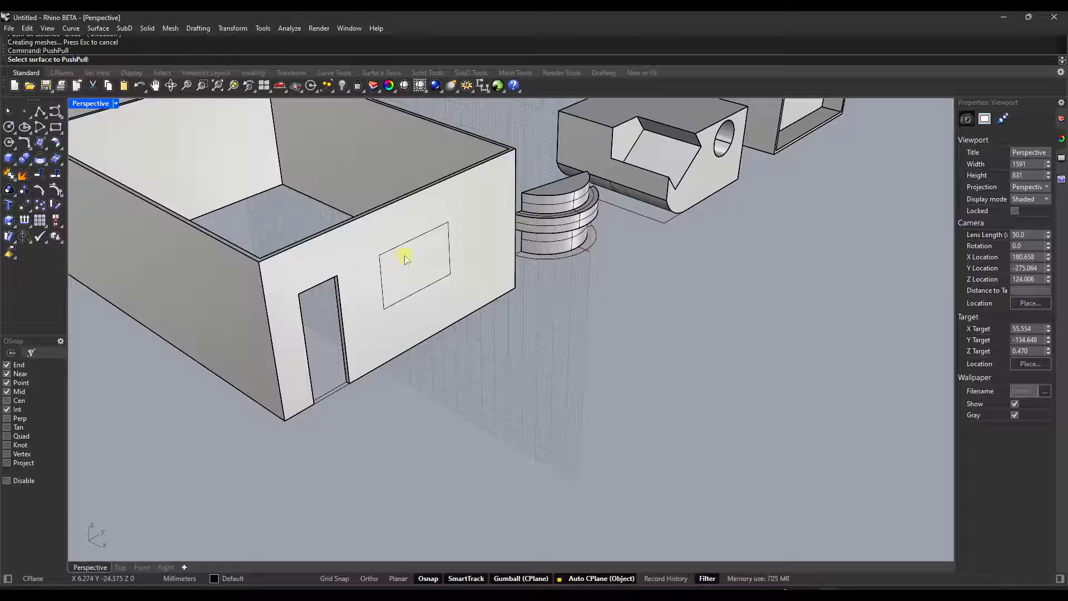
pyautogui.click(405, 259)
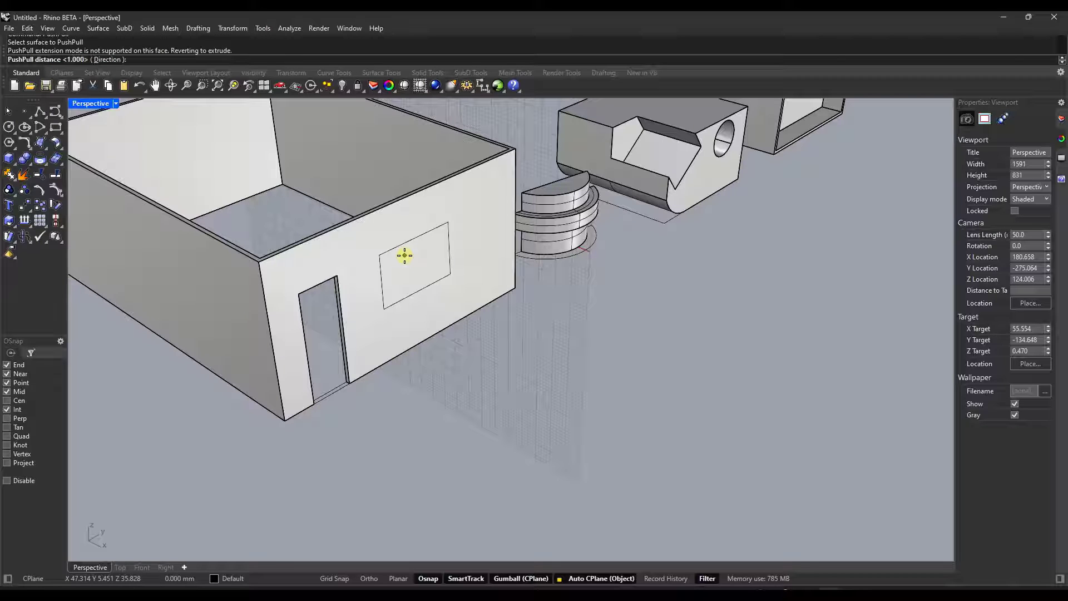
pyautogui.click(258, 253)
pyautogui.scroll(-3, 406, 297)
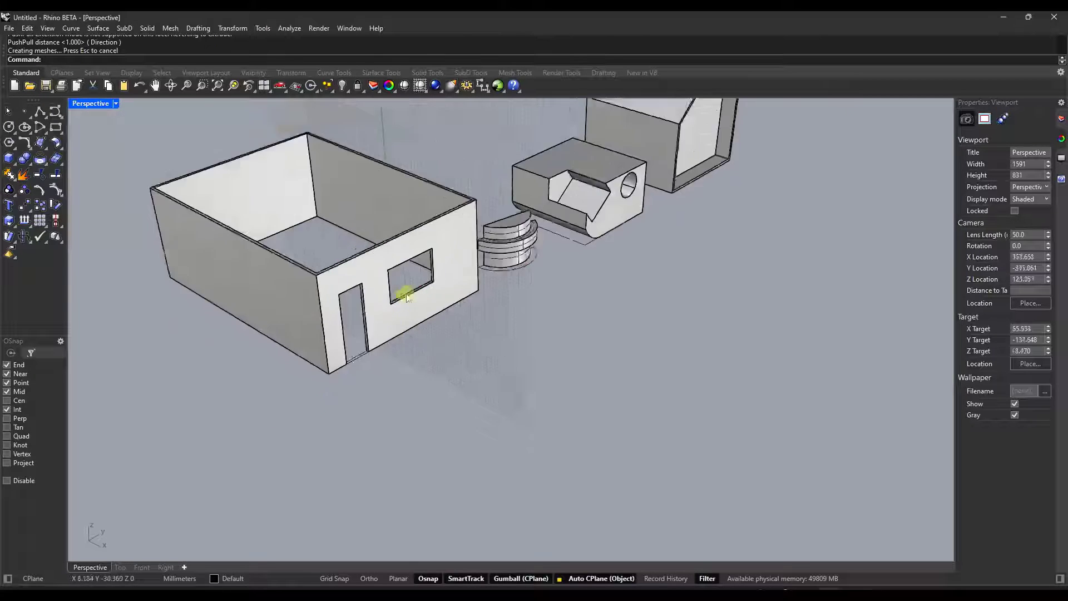
pyautogui.moveTo(407, 297); pyautogui.dragTo(394, 246, button='right')
pyautogui.scroll(6, 421, 248)
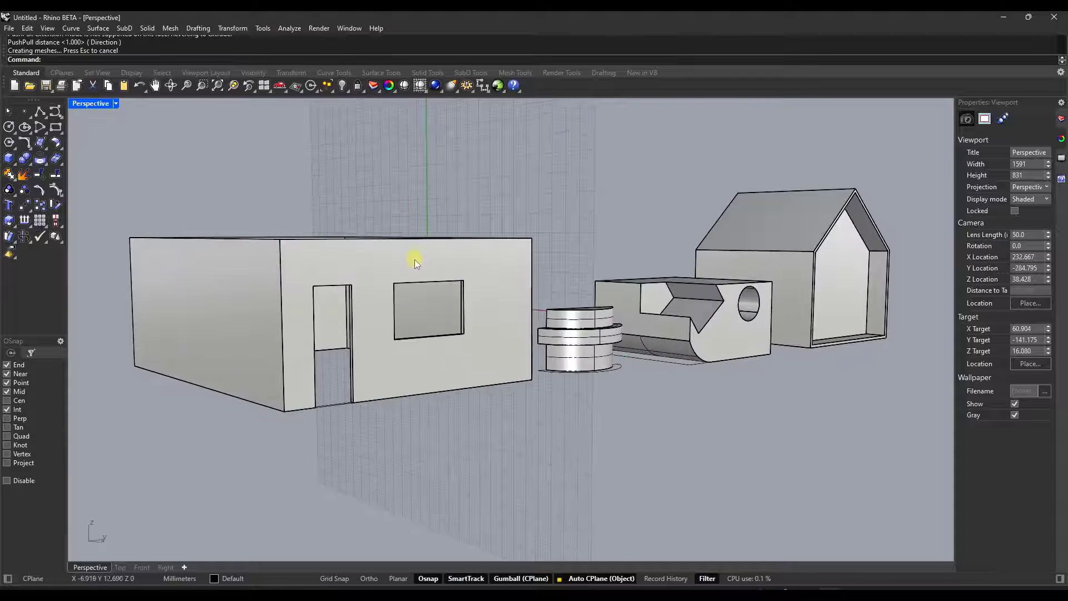
pyautogui.scroll(-3, 415, 260)
pyautogui.scroll(3, 418, 293)
pyautogui.scroll(-1, 422, 288)
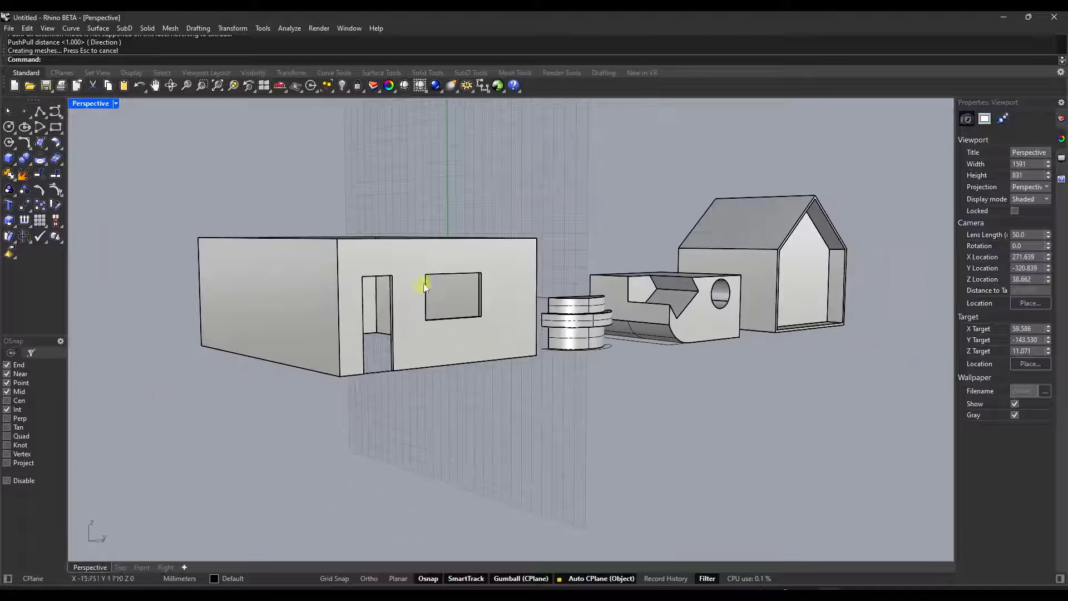